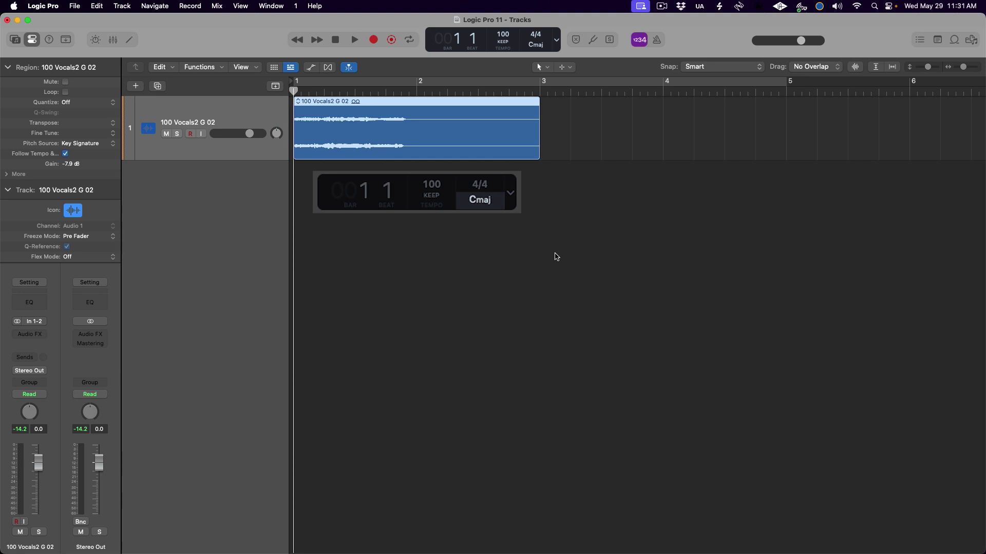
Step: Play the vocal region with its pitch source following the key signature, and return the playhead to bar 1
key(space)
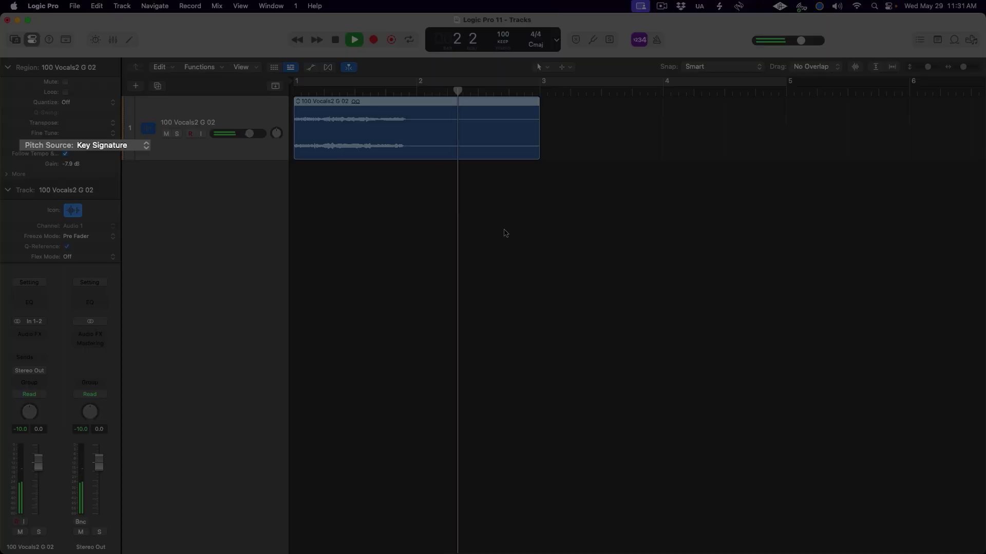
key(space)
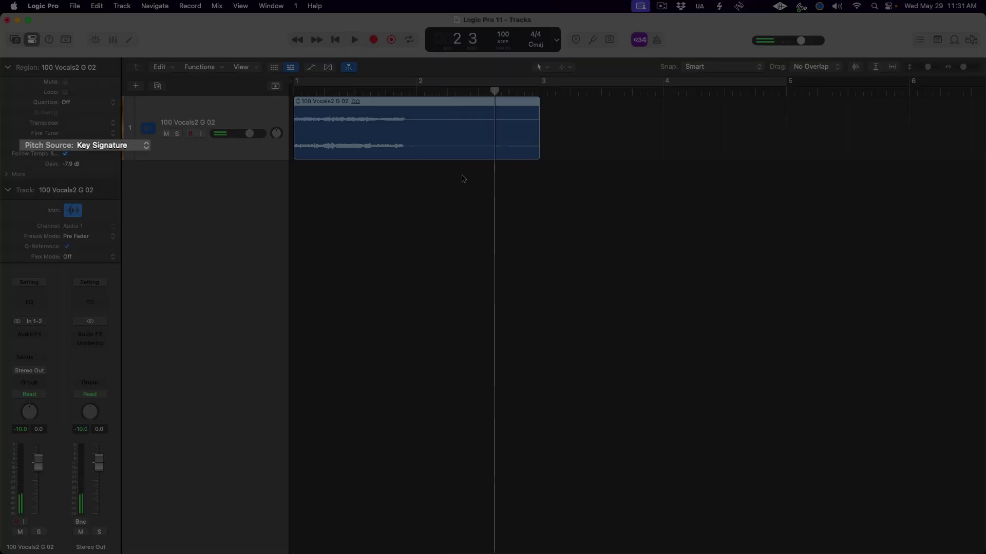
drag(310, 92, 288, 93)
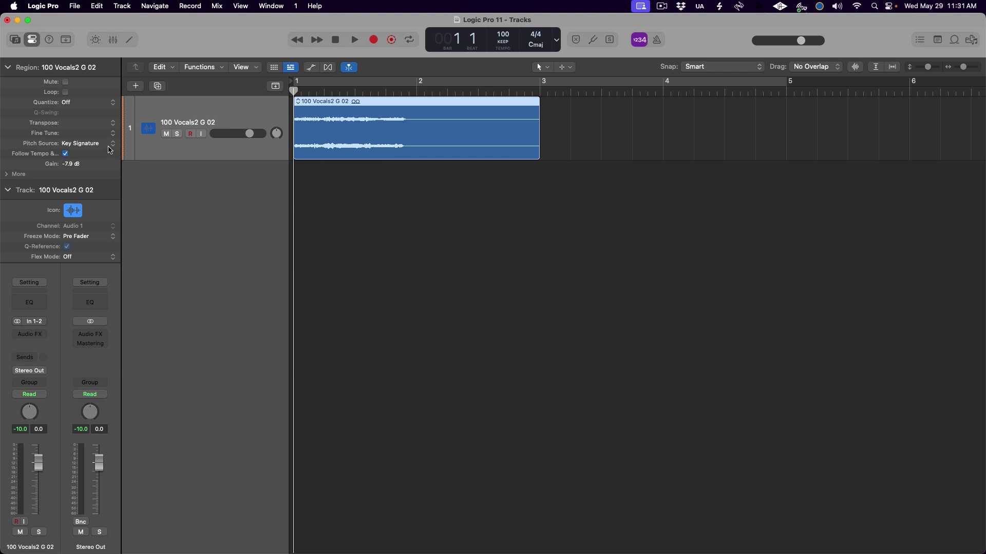
Step: Set the vocal region's Pitch Source to Off and play the region
click(109, 147)
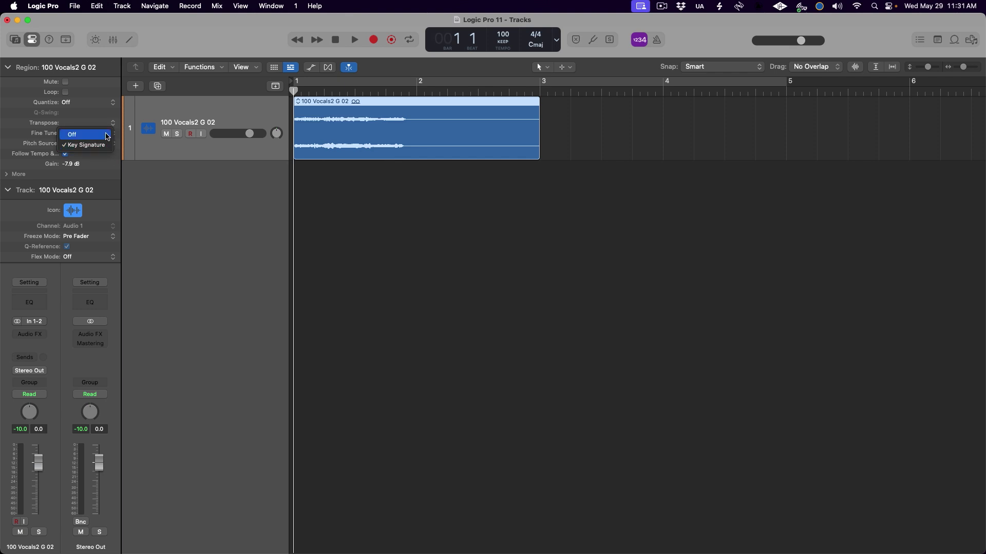
click(107, 135)
key(space)
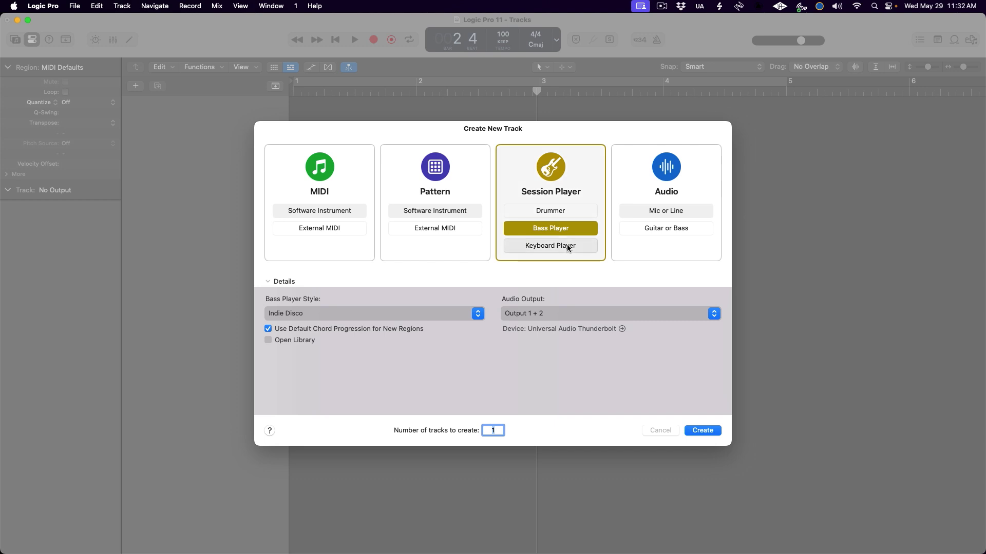
Step: Create a Session Player Drummer track in the Indie Disco style
click(568, 249)
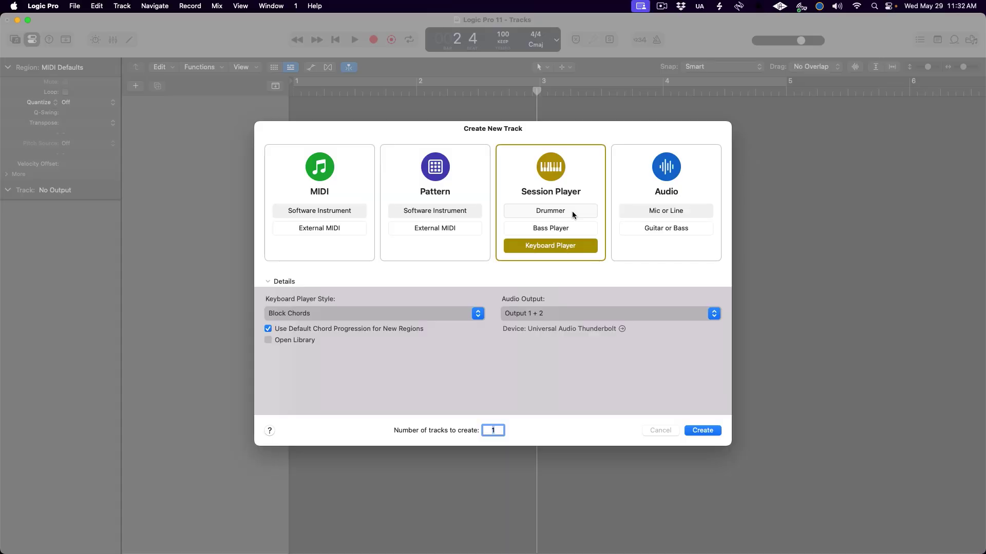
click(572, 211)
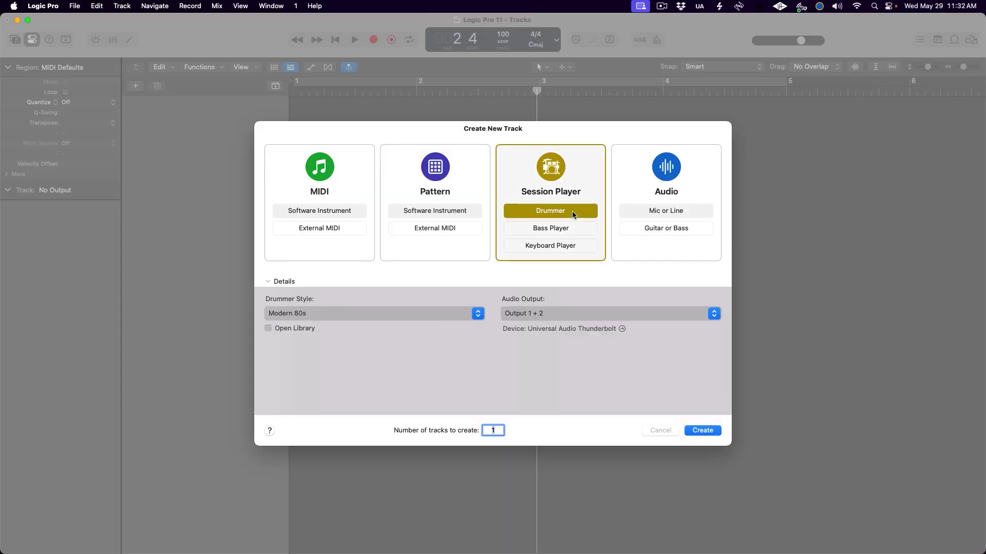
click(478, 313)
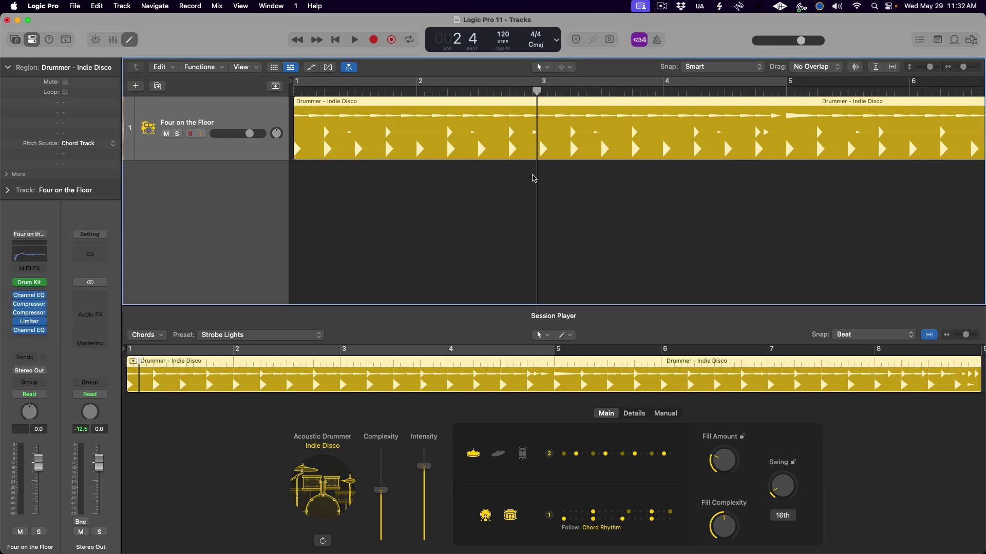
Step: Set a cycle range over the whole Drummer region, from bar 1 to bar 9
key(super+Left)
key(super+Left)
key(super+Left)
key(super+Left)
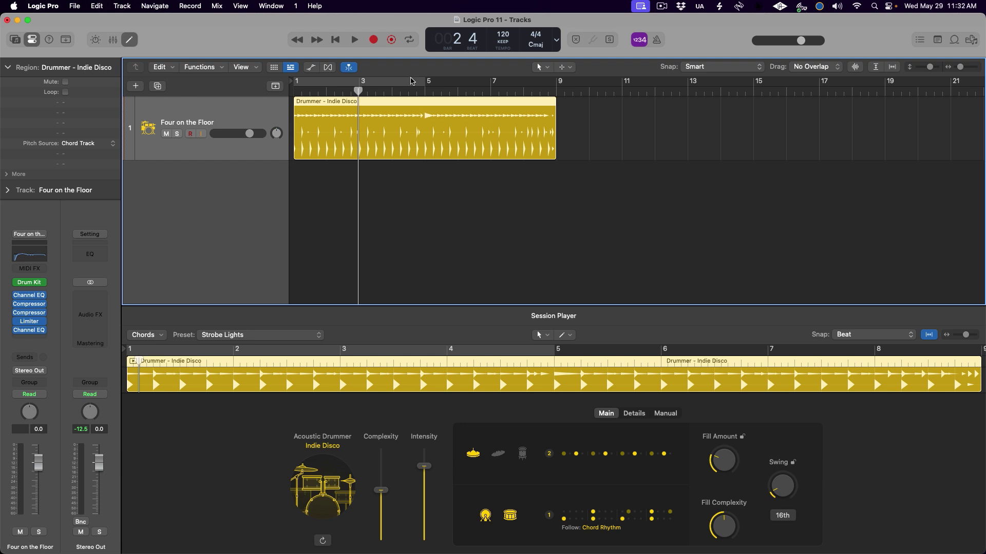
click(410, 81)
drag(425, 81, 556, 80)
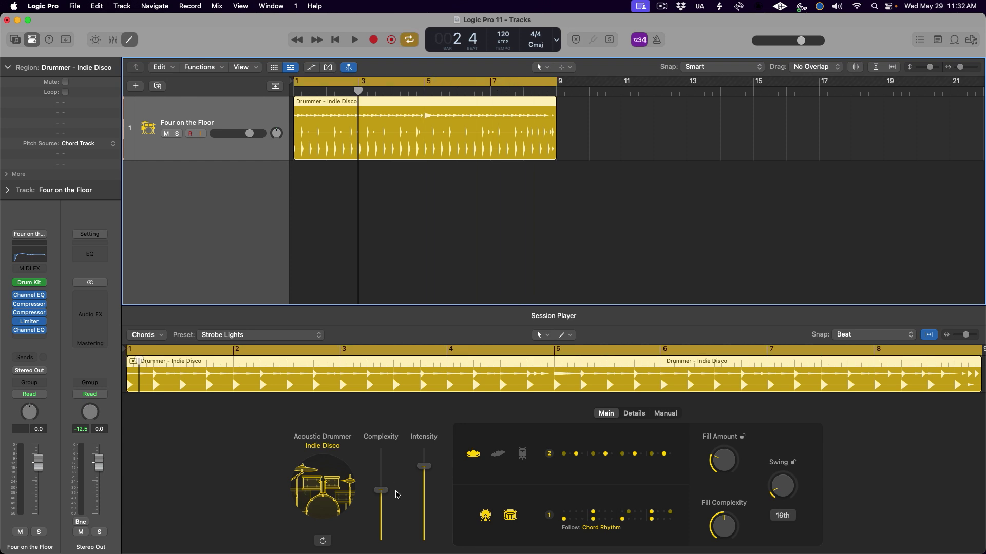
Step: Start cycle playback and lower the drummer's Complexity and Intensity
key(space)
drag(380, 491, 382, 514)
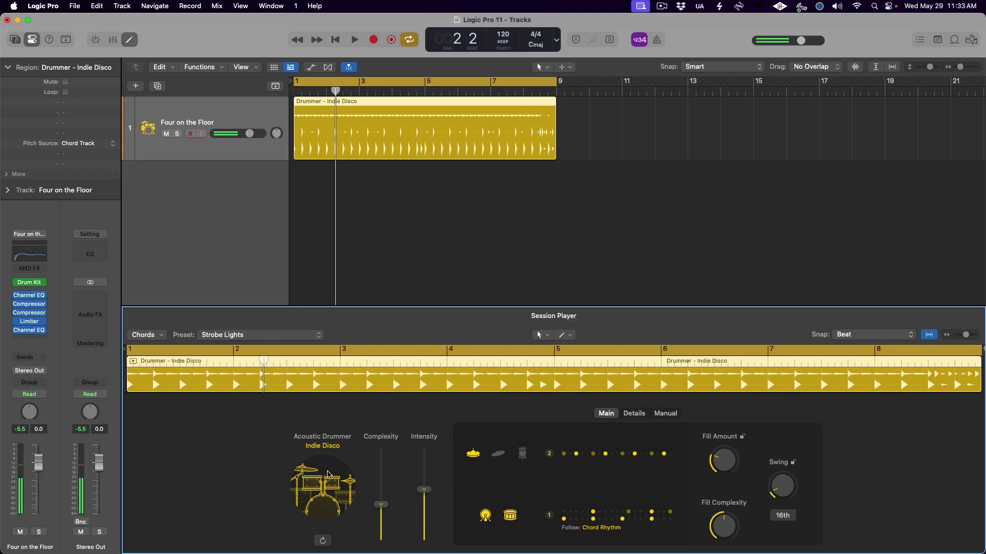
Step: Browse the acoustic drummer styles, and try Psychedelic Rock in playback with Change Patch turned off
click(328, 475)
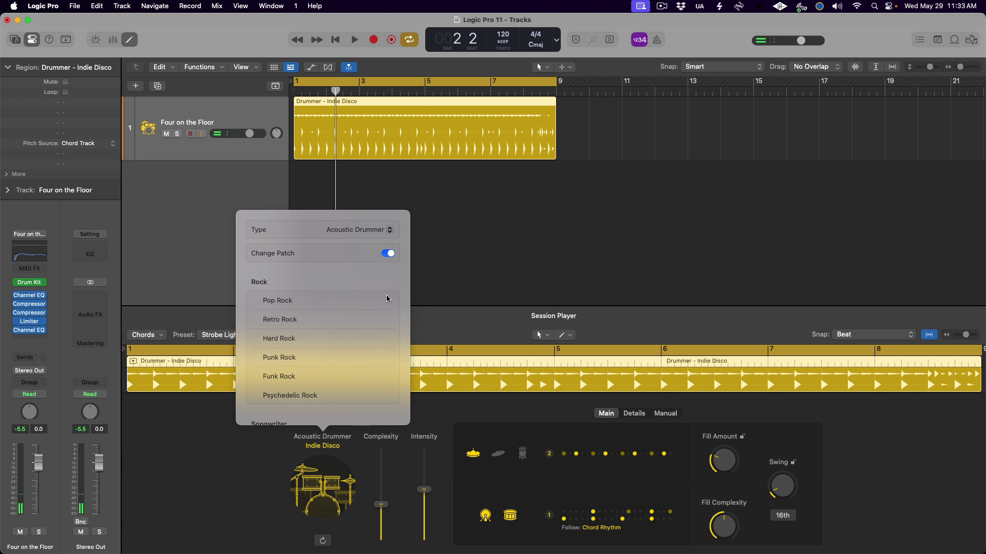
scroll(387, 297, down, 5)
scroll(387, 298, down, 10)
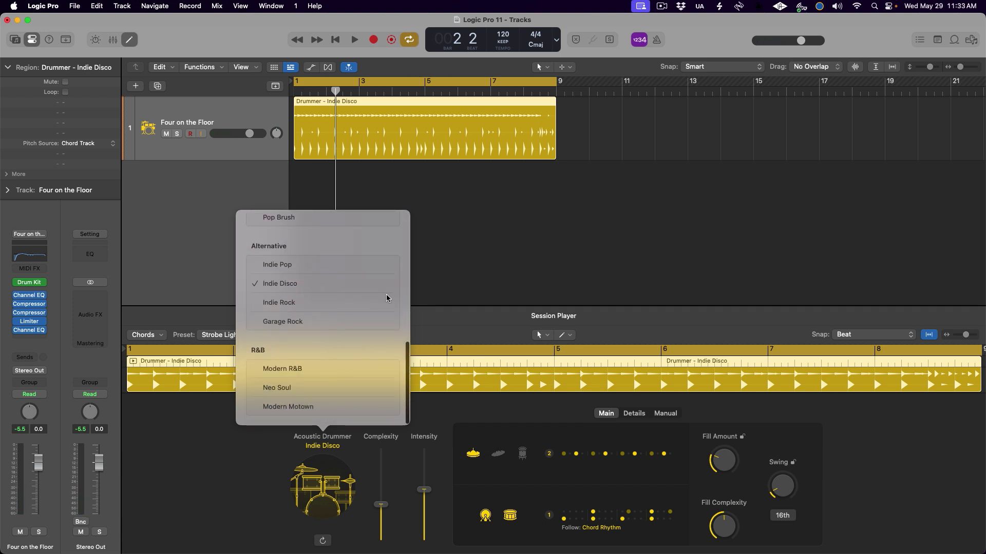
scroll(387, 298, up, 6)
scroll(386, 296, up, 8)
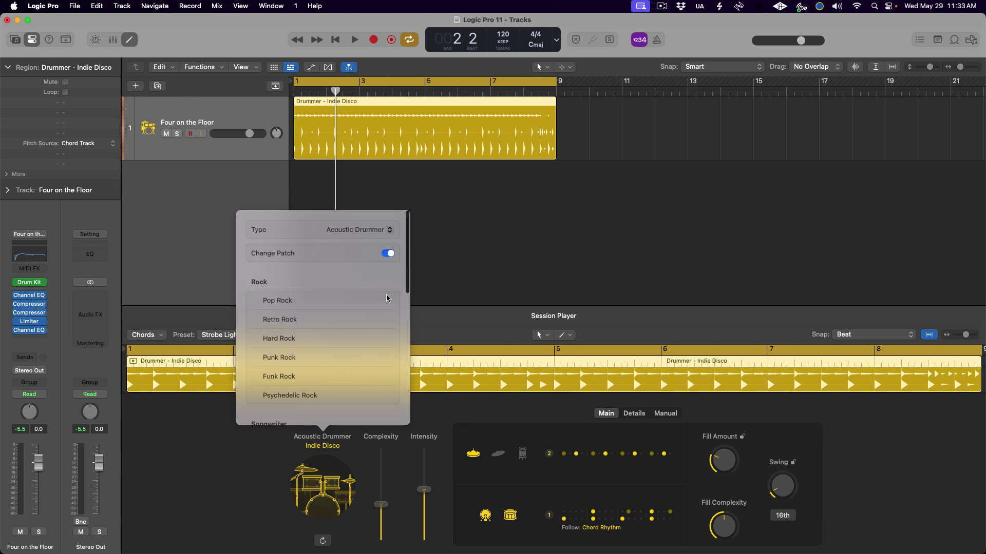
click(386, 254)
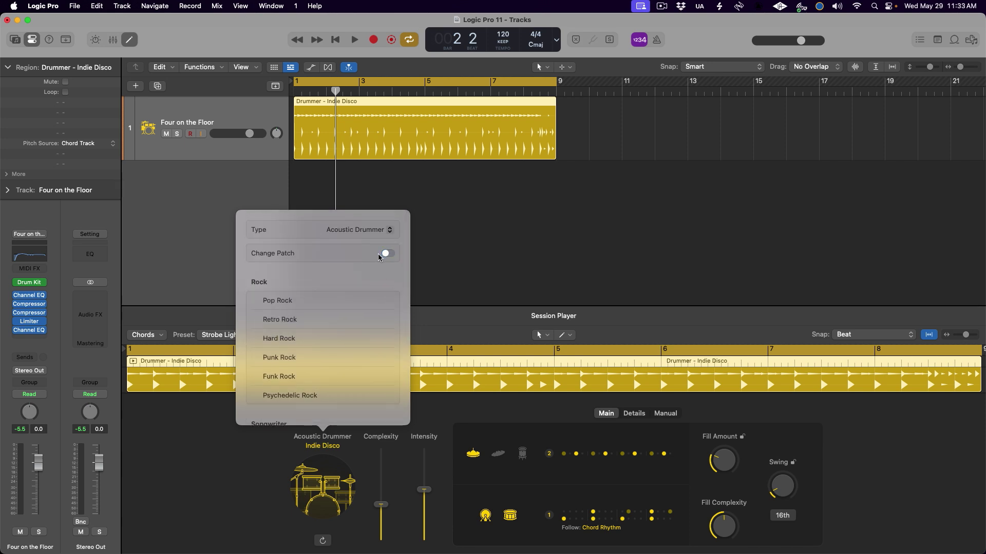
click(316, 396)
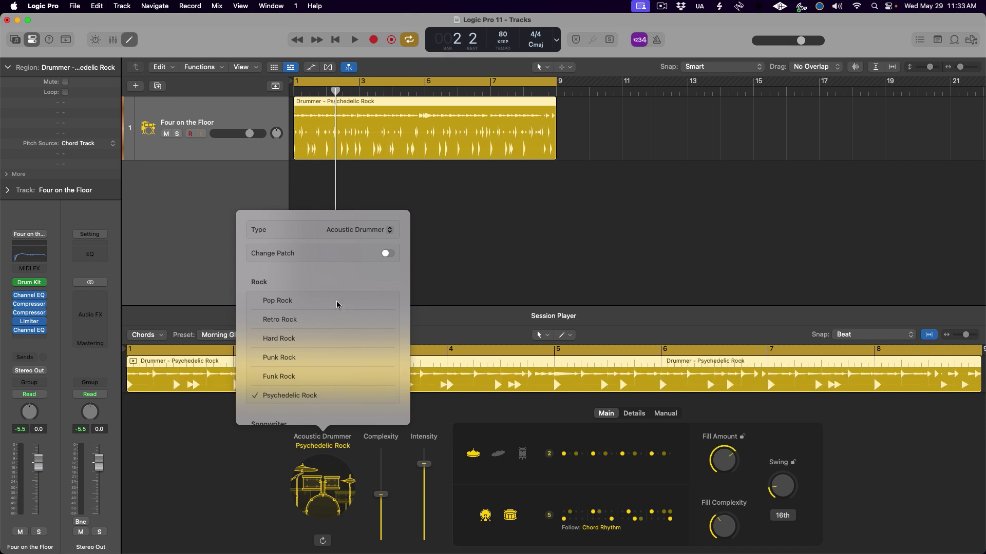
click(479, 287)
key(space)
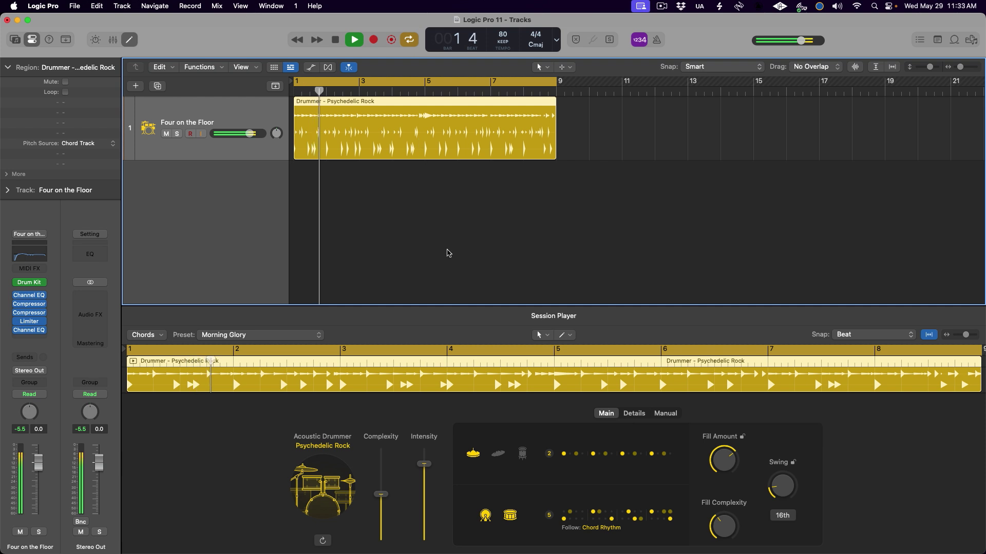
Step: Undo the drummer style change, stop playback, and look through the Indie Disco presets
key(super+z)
key(space)
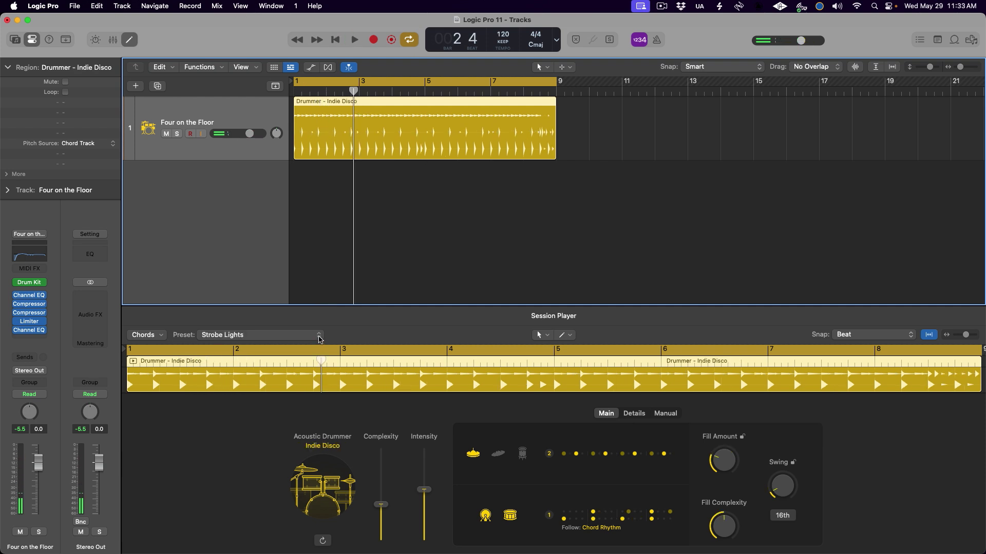
click(318, 337)
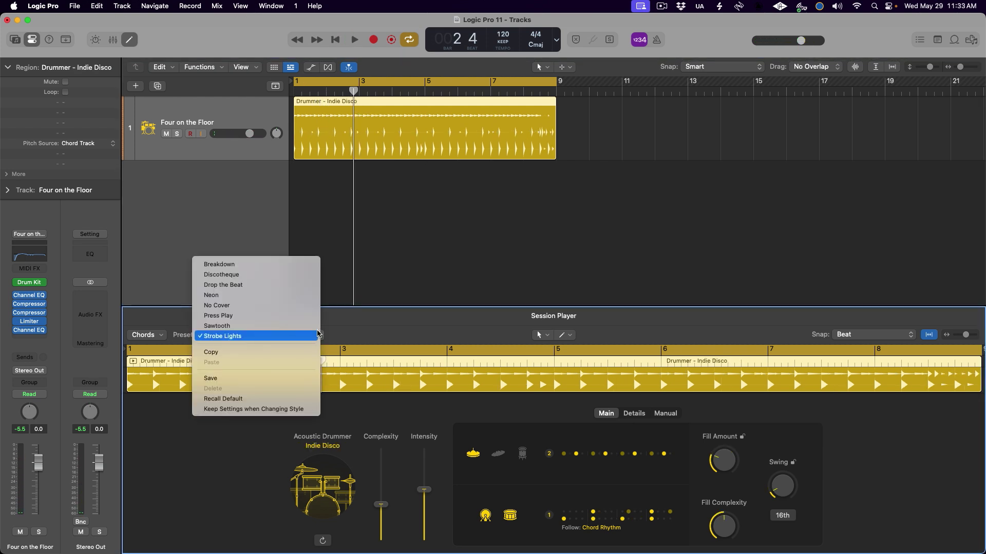
click(315, 304)
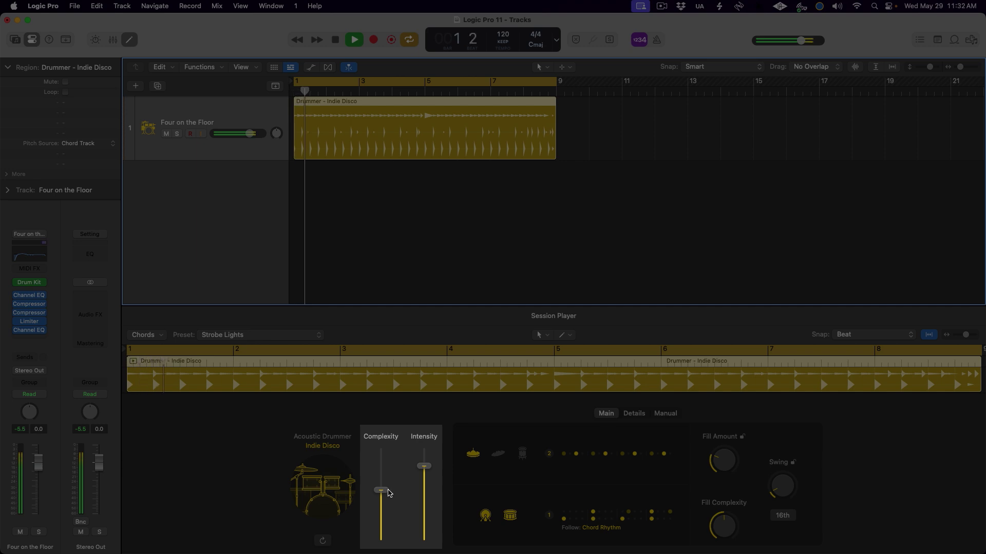
Step: Reduce the Indie Disco drummer's Complexity and Intensity during playback, and stop playback
drag(385, 492, 380, 510)
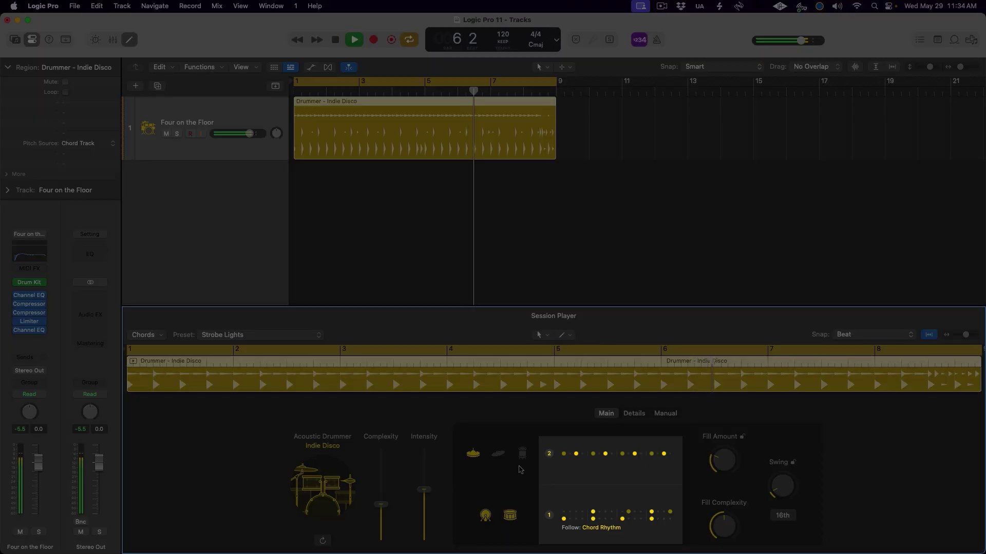
key(space)
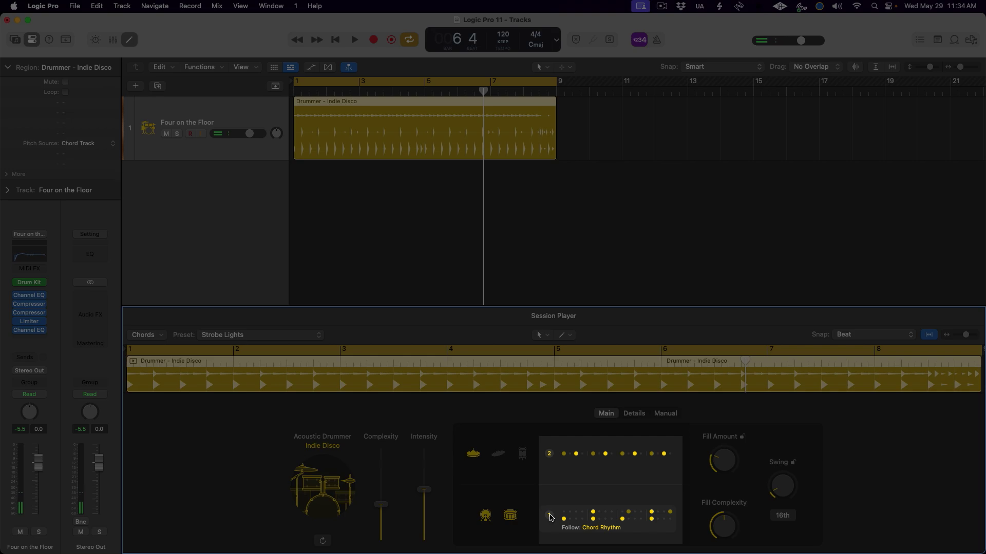
Step: Play the drummer's cymbal part with pattern 5, and change it to pattern 6
click(550, 455)
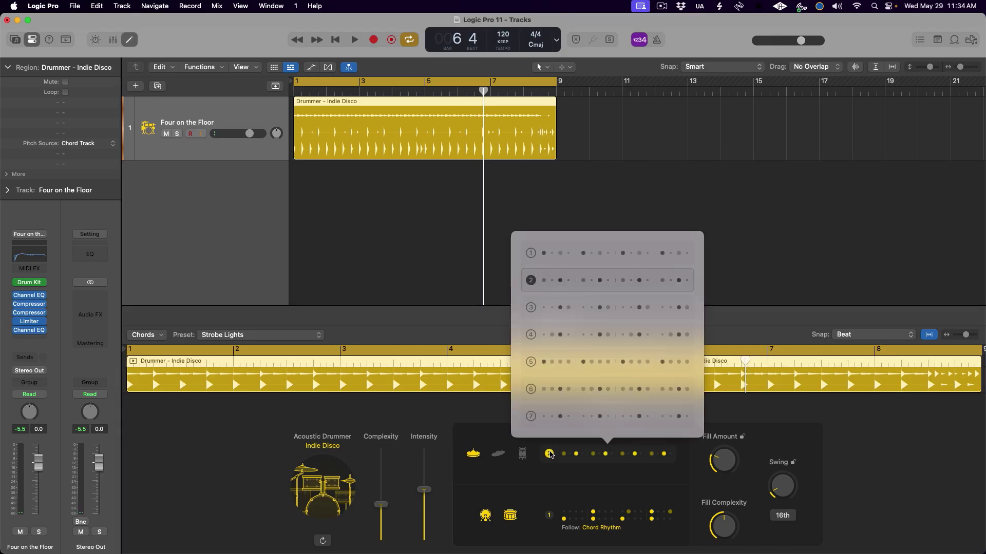
click(530, 362)
key(space)
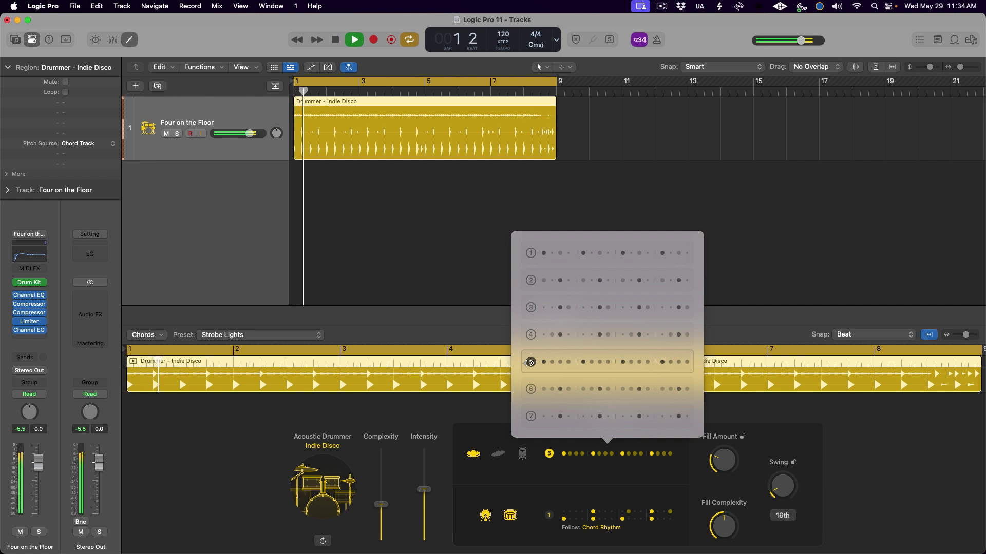
click(530, 391)
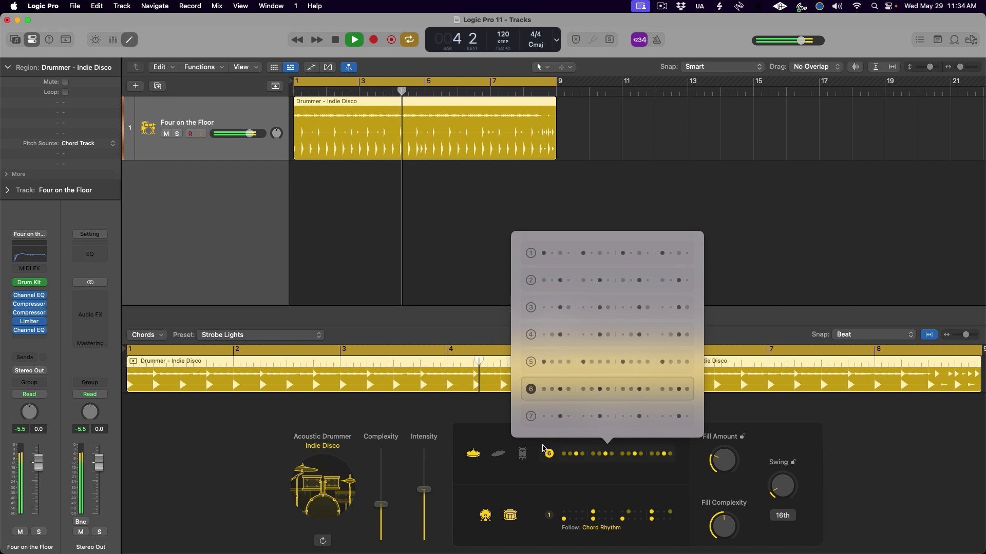
Step: Try pattern 4 for the kick and snare during playback, and stop playback
click(548, 515)
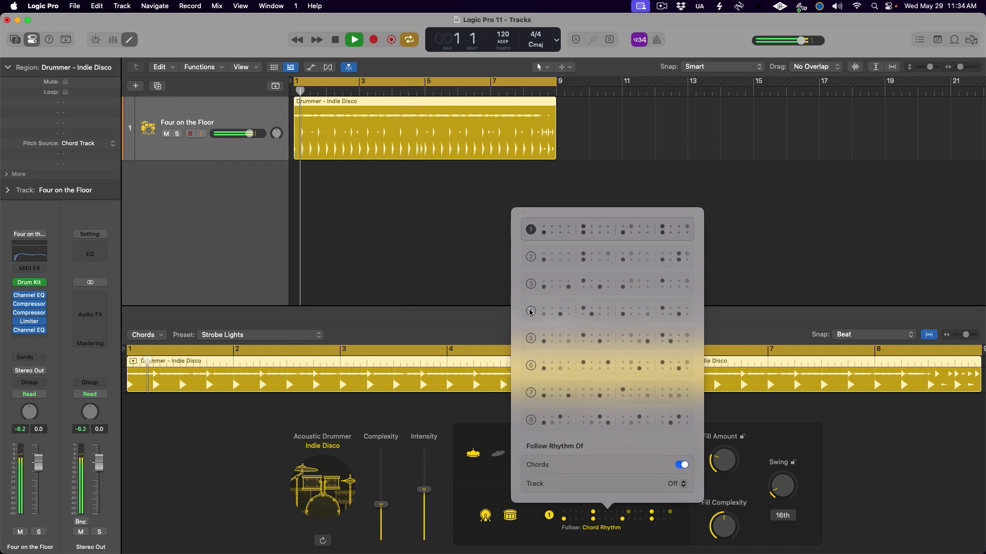
click(531, 311)
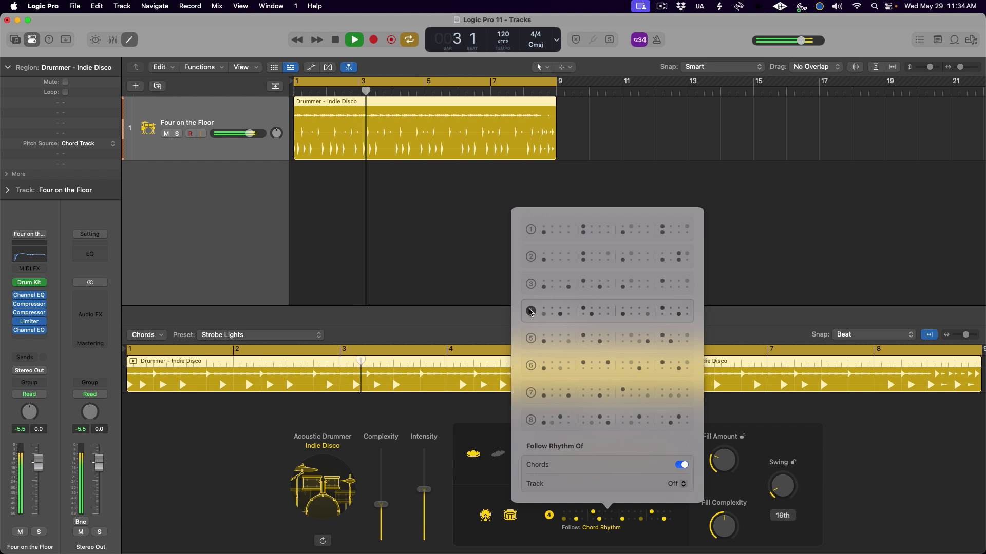
key(space)
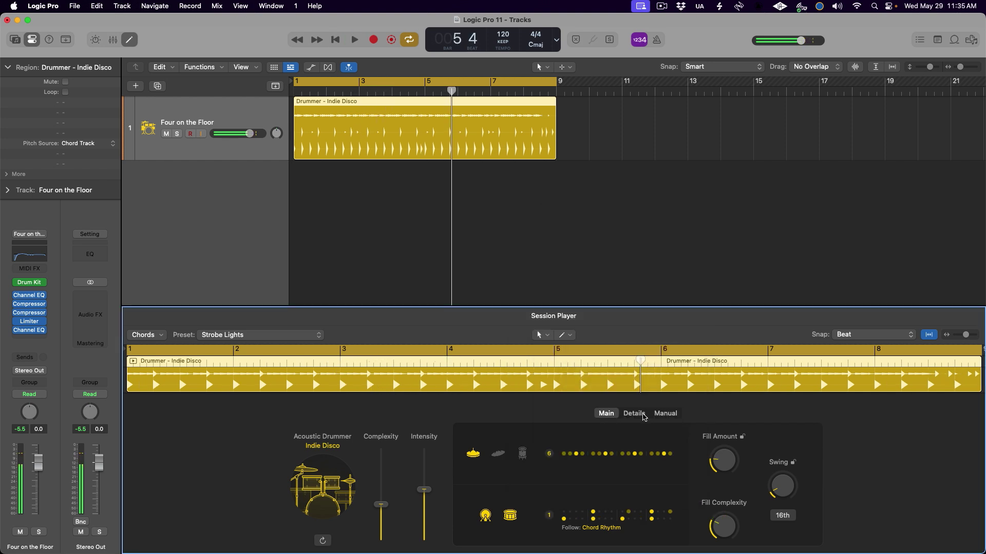
Step: In the drummer's detail settings, set Percussion to Tambourine 3 and Hi-Hat to Half-Open
click(641, 415)
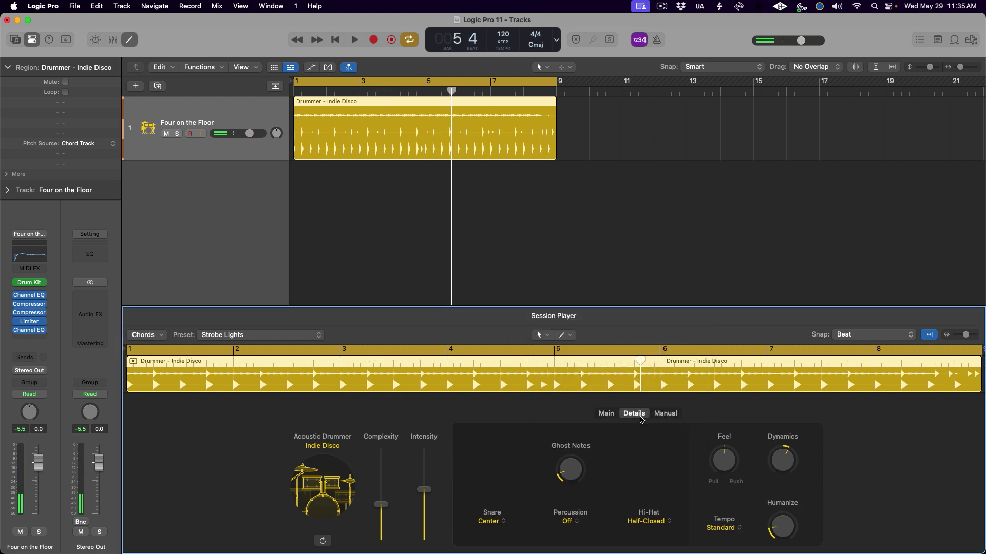
click(503, 521)
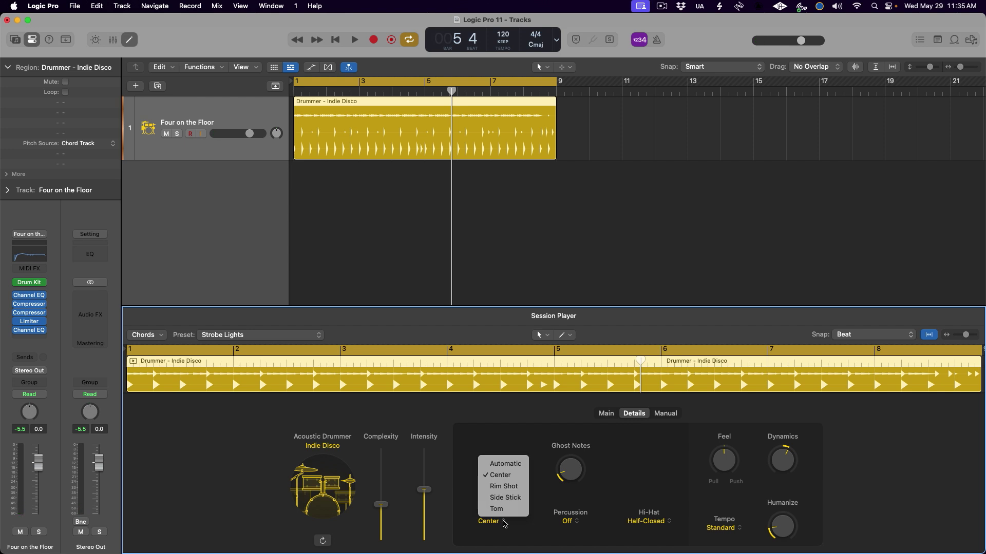
click(648, 521)
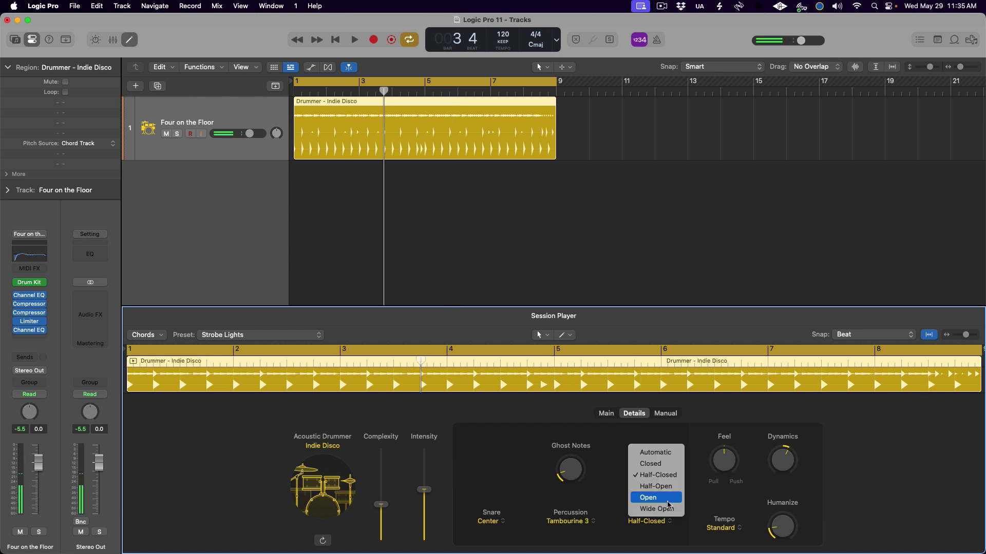
click(571, 521)
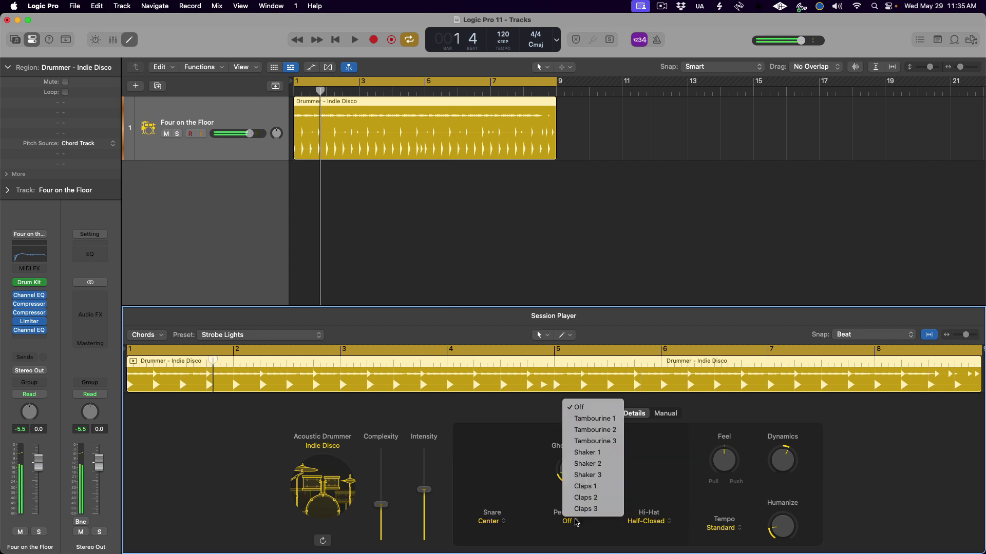
click(586, 443)
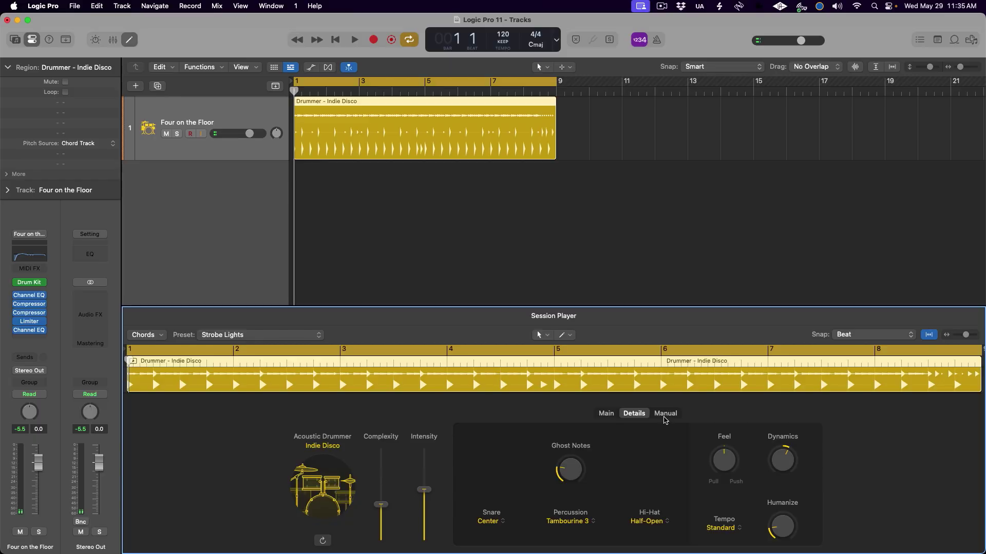
Step: Start a manual drummer pattern with a kick on the first step, and set its length to 4 Bars
click(664, 414)
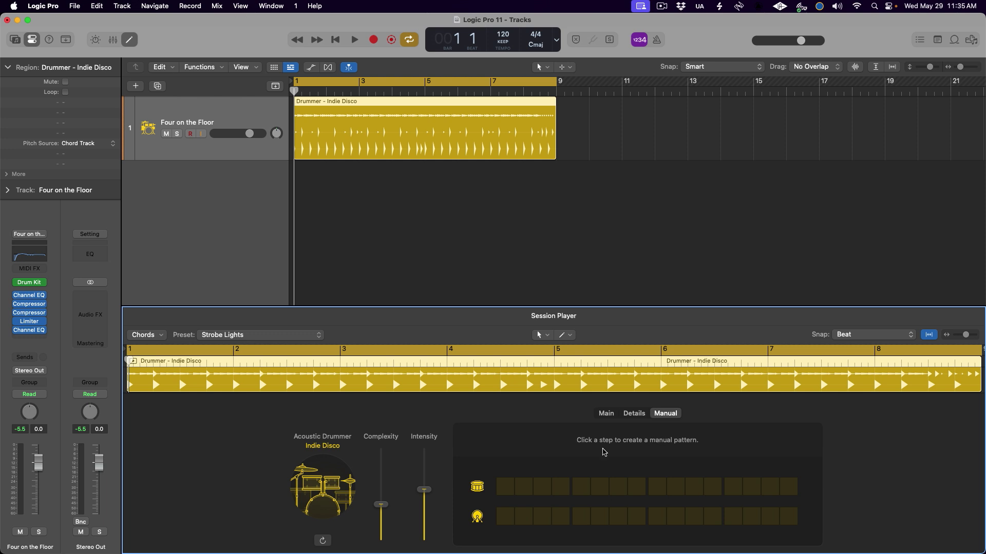
click(506, 520)
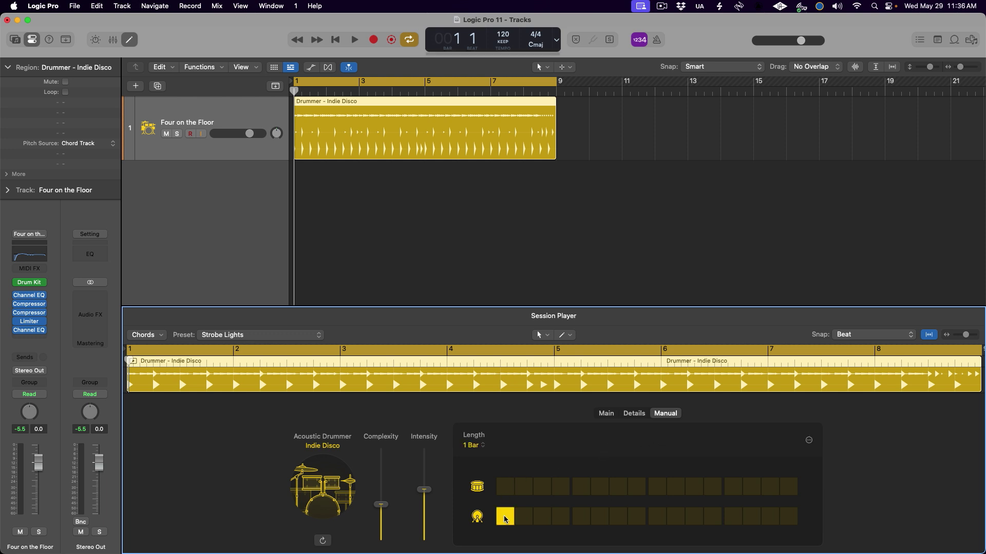
click(479, 446)
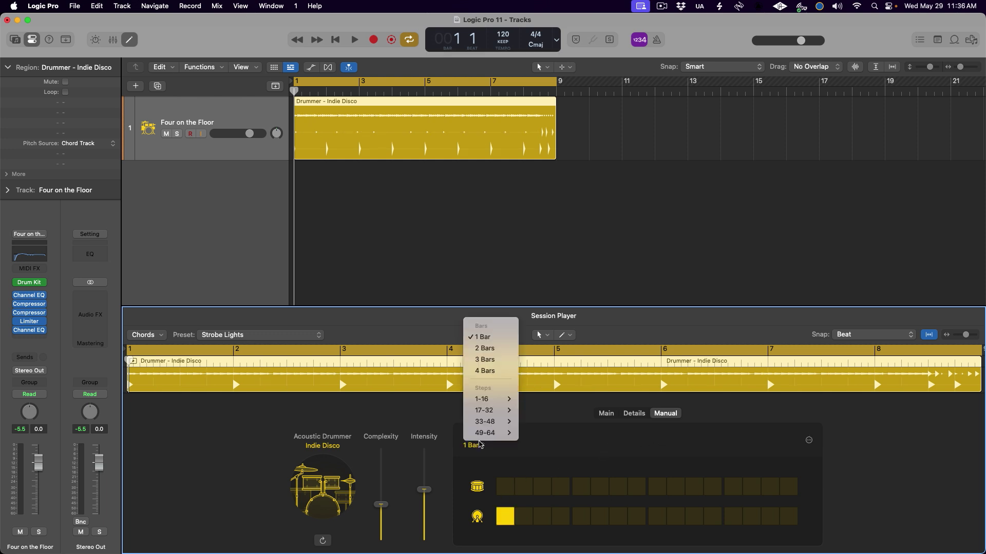
click(485, 370)
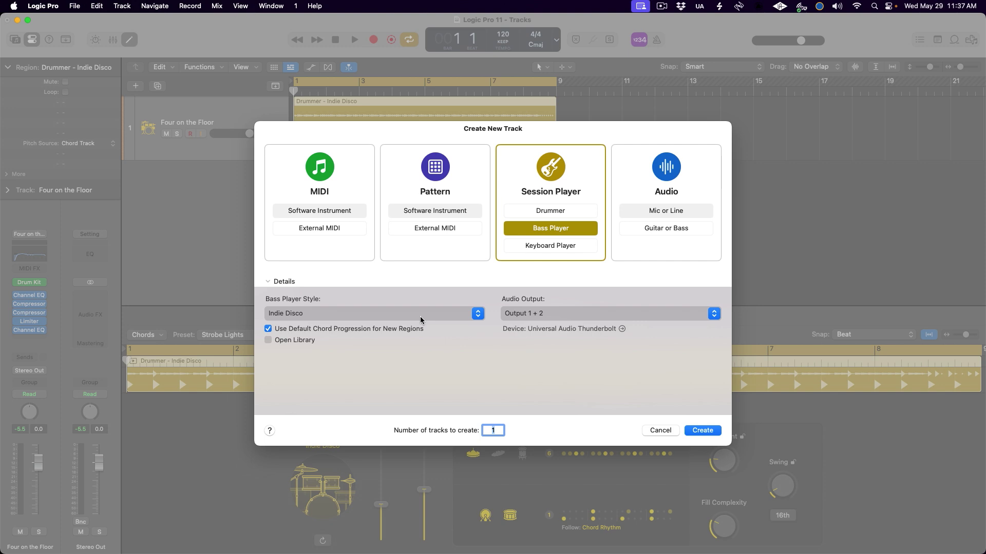
Step: For a new Session Player track, browse the Bass Player styles, choose Keyboard Player, and browse its styles
click(420, 319)
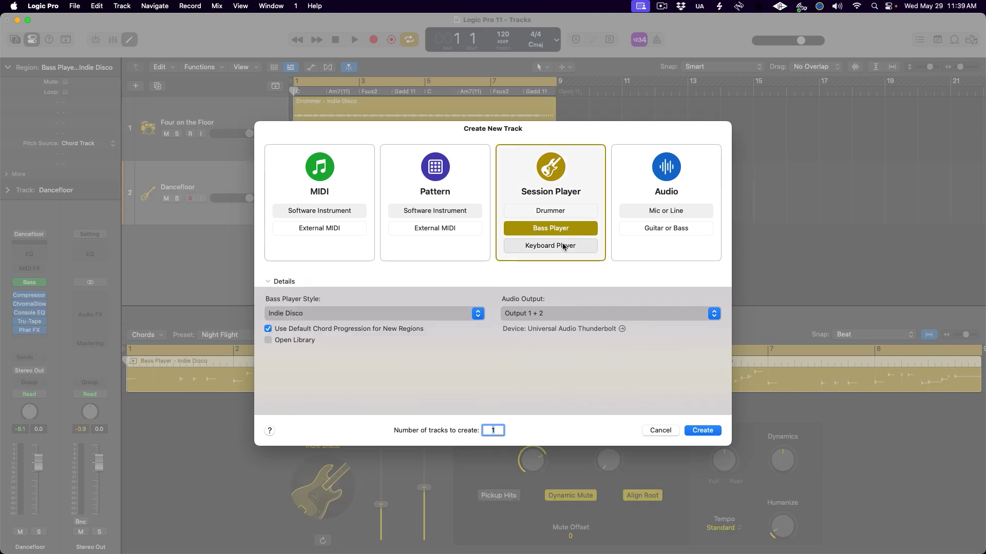
click(560, 248)
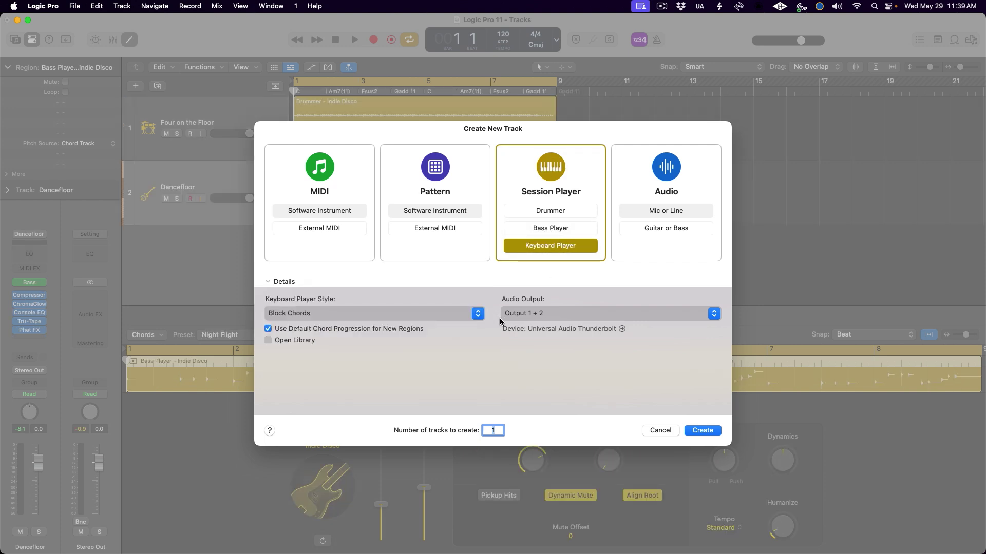
click(477, 315)
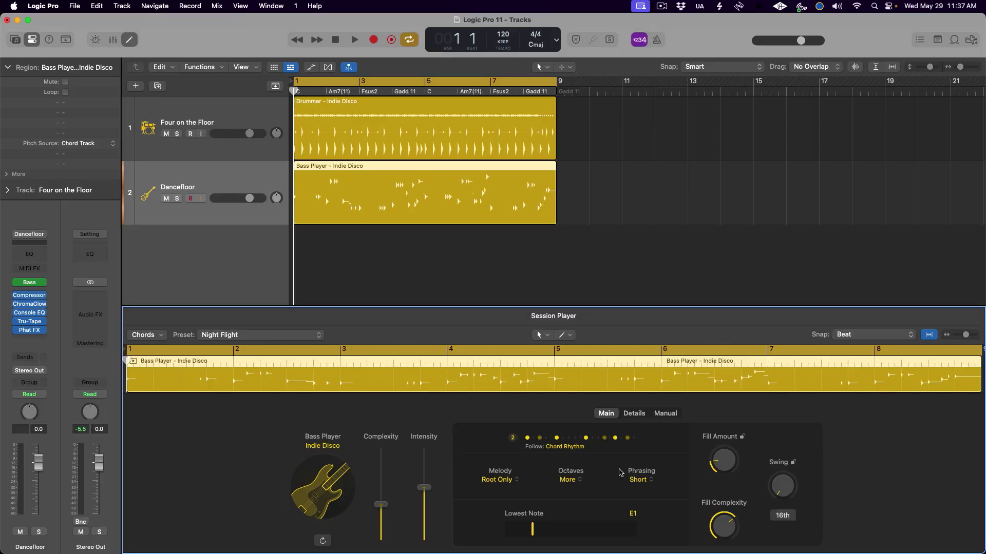
Step: Start playback and show the Indie Disco bass player's detail settings
key(space)
click(634, 413)
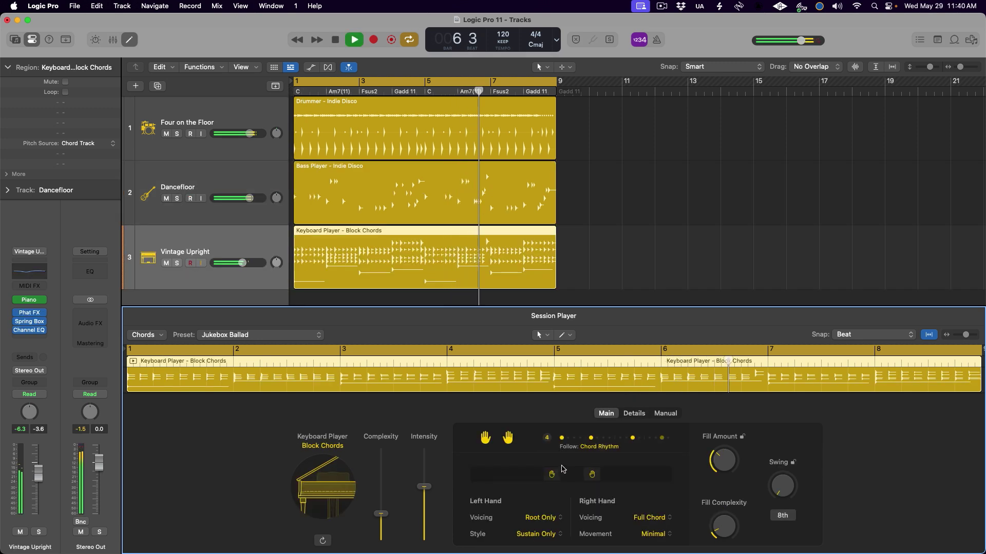
Step: Show the keyboard player's rhythm pattern choices, and set Phrasing to Medium in its detail settings
click(548, 440)
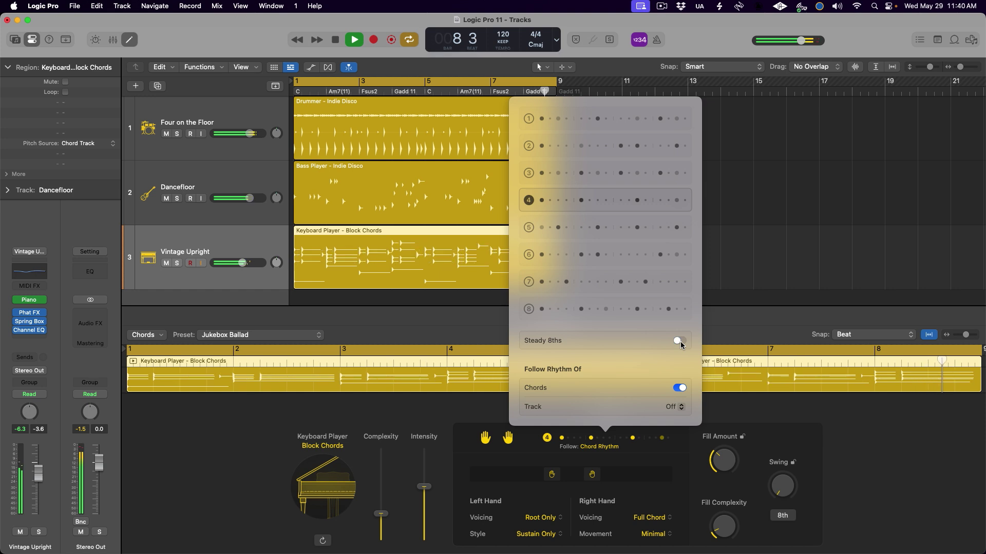
click(645, 415)
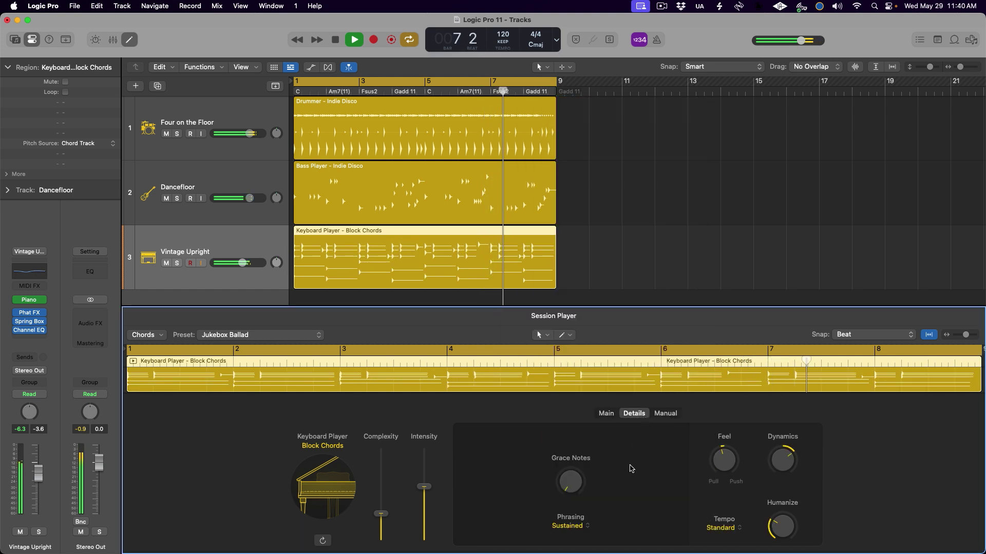
click(571, 526)
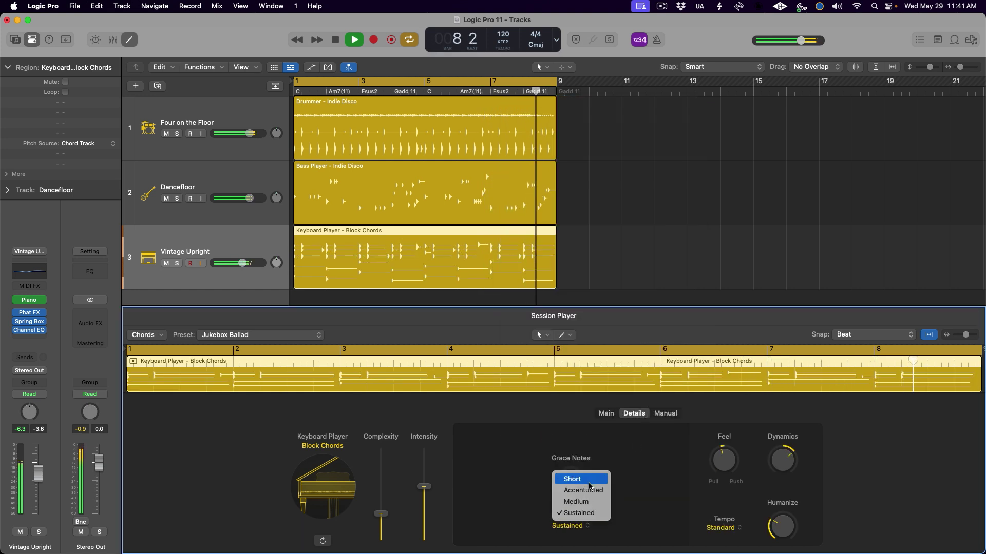
click(570, 502)
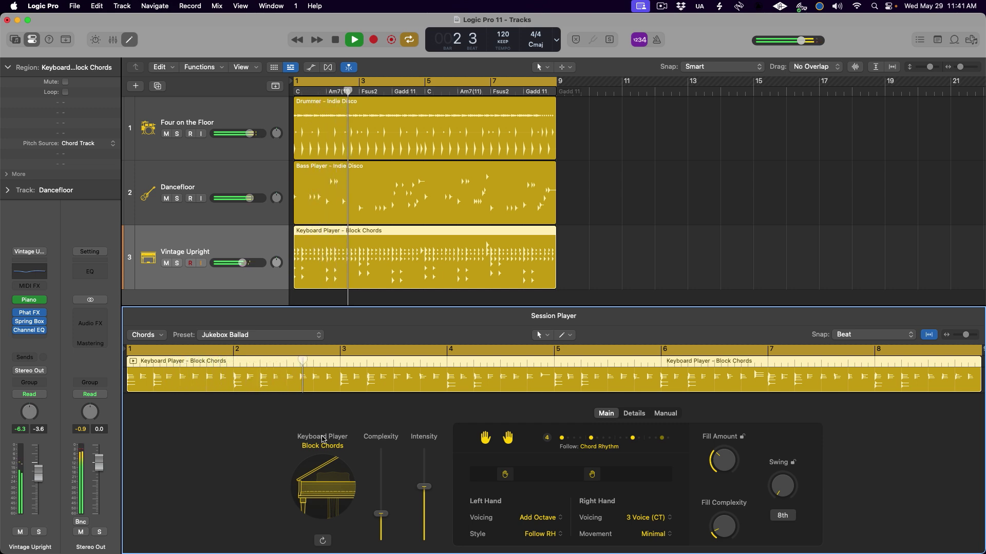
Step: Lower the Vintage Upright track's volume to about -5.4 dB and open its Piano instrument
click(248, 253)
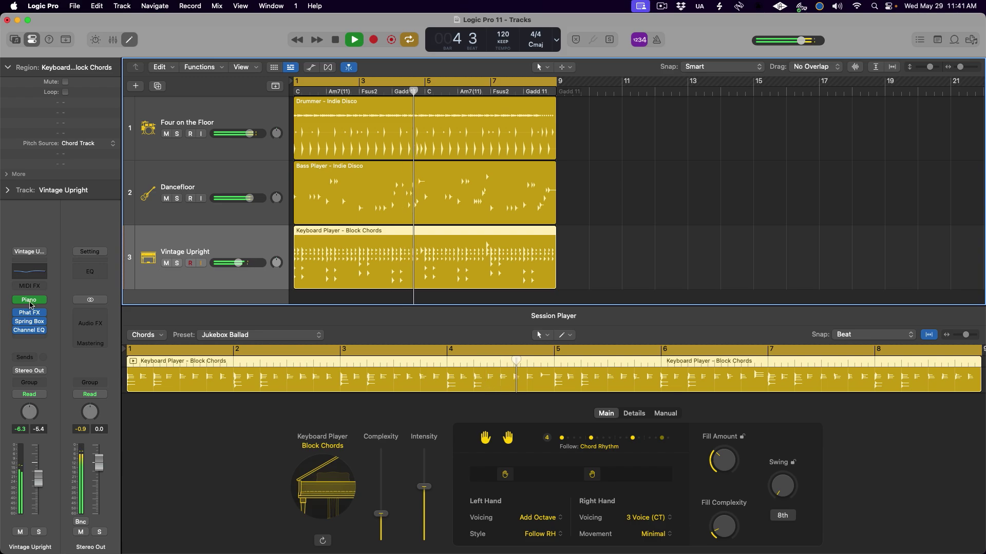
click(30, 300)
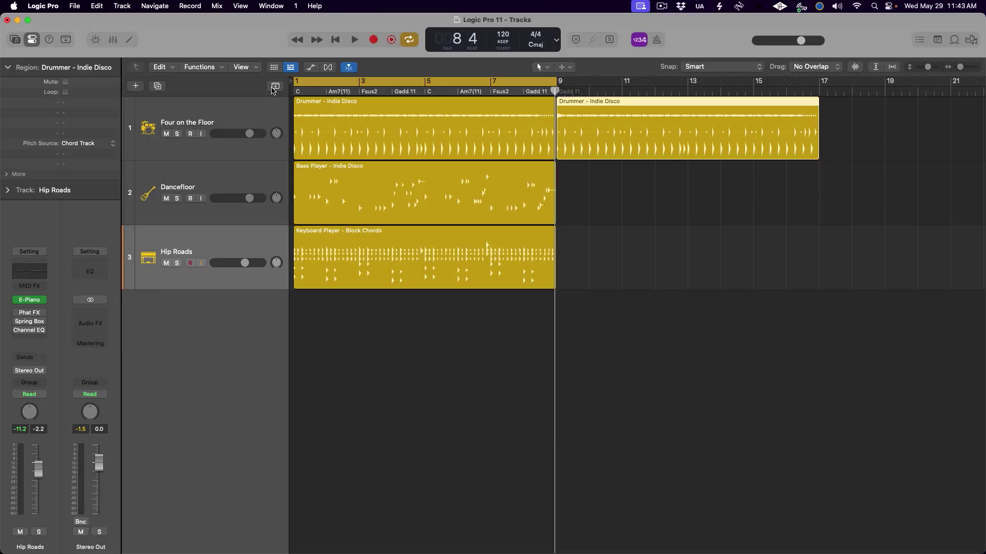
Step: Show the global tracks and add the Chord track to them
click(273, 88)
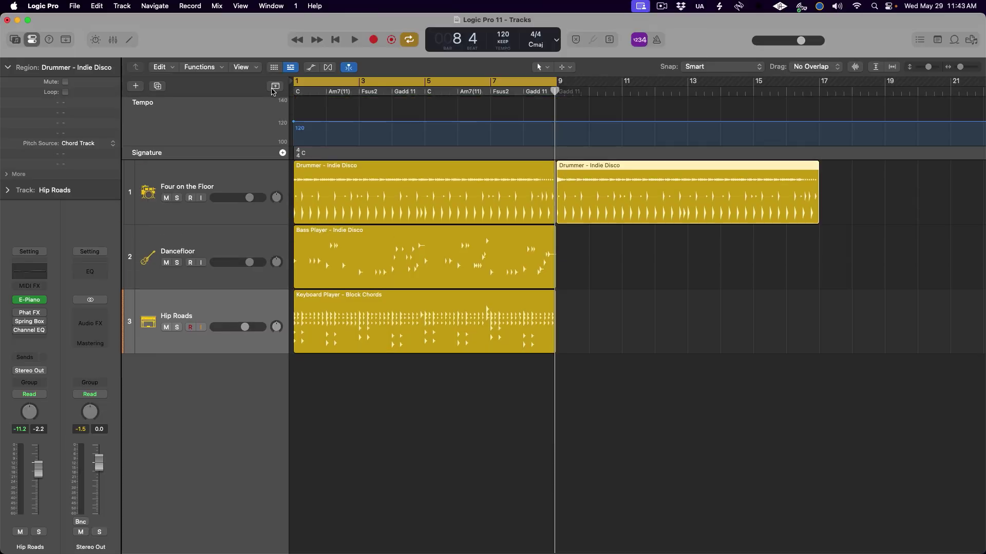
right_click(255, 124)
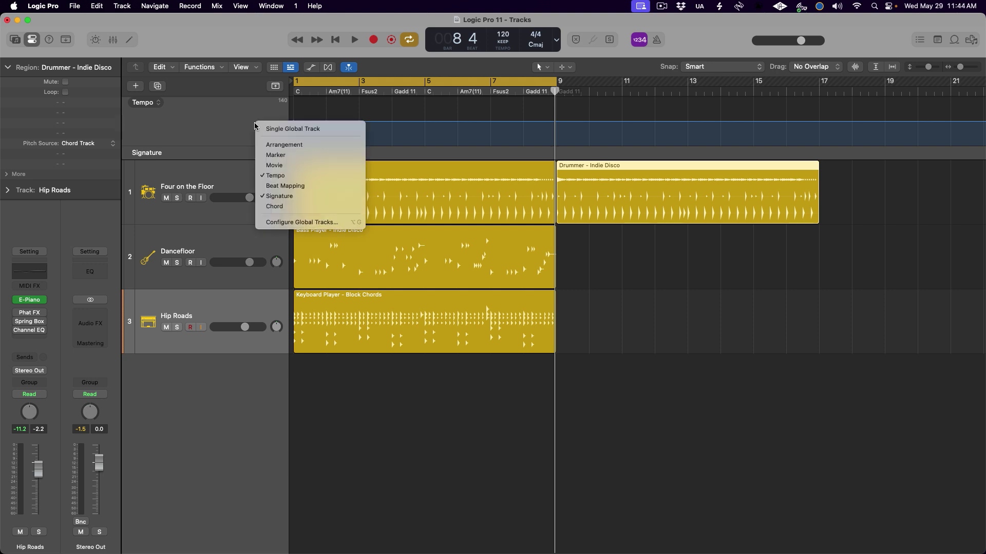
click(280, 206)
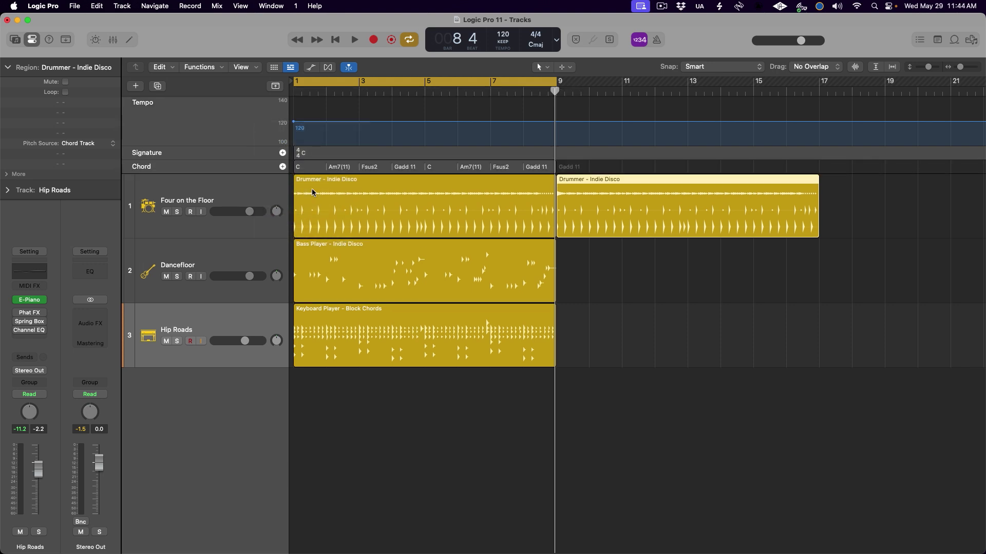
Step: Move the playhead to bar 9, turn off cycle mode, and create a chord there in the Chord track
drag(555, 93, 558, 93)
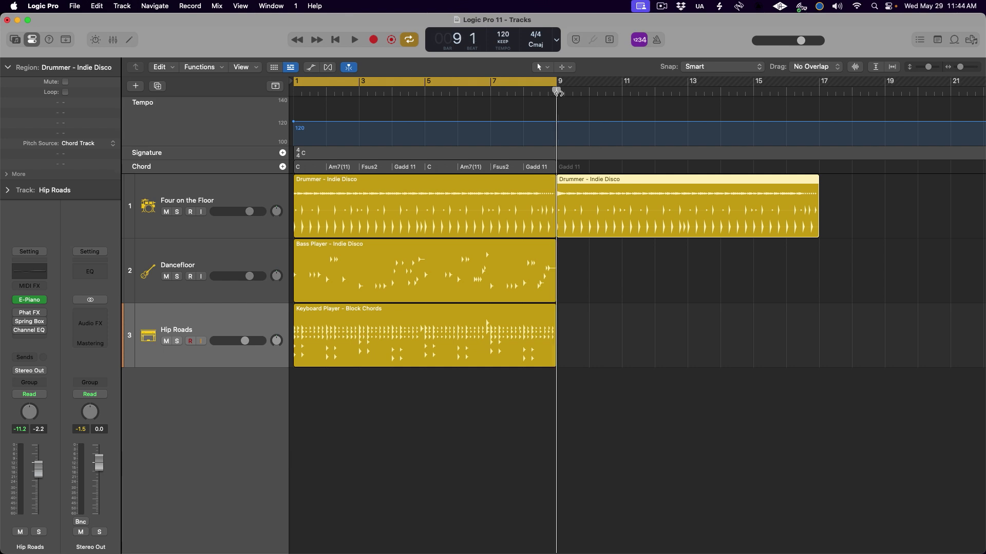
click(546, 82)
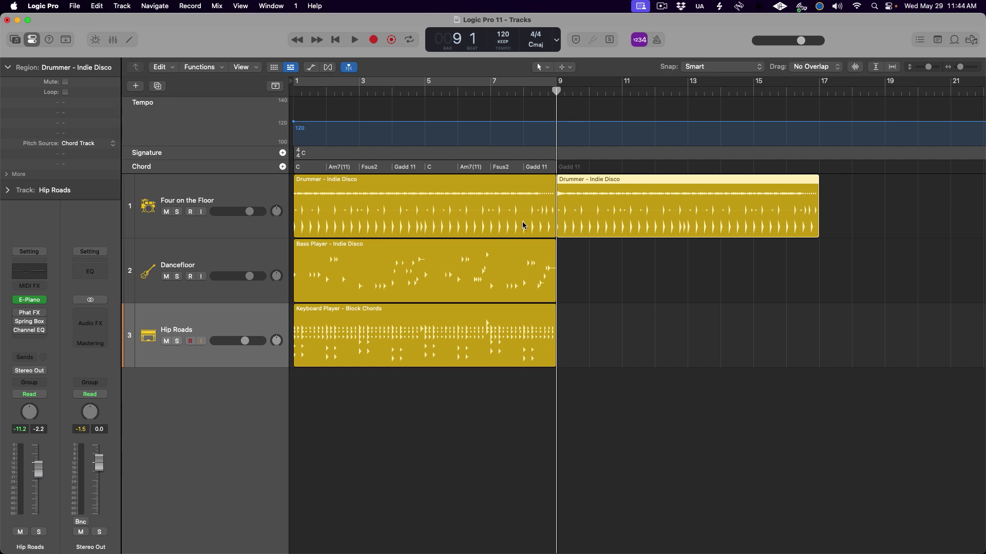
right_click(570, 171)
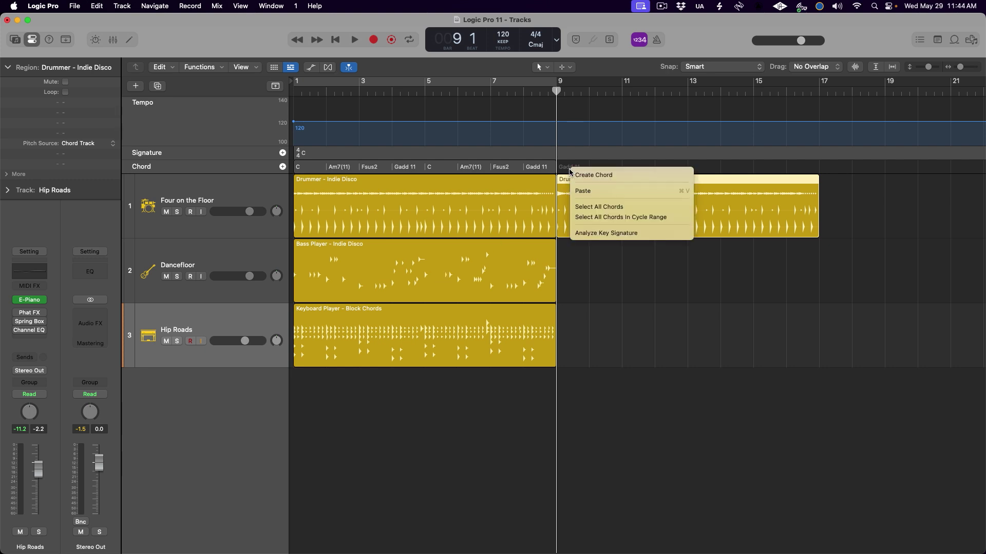
click(572, 172)
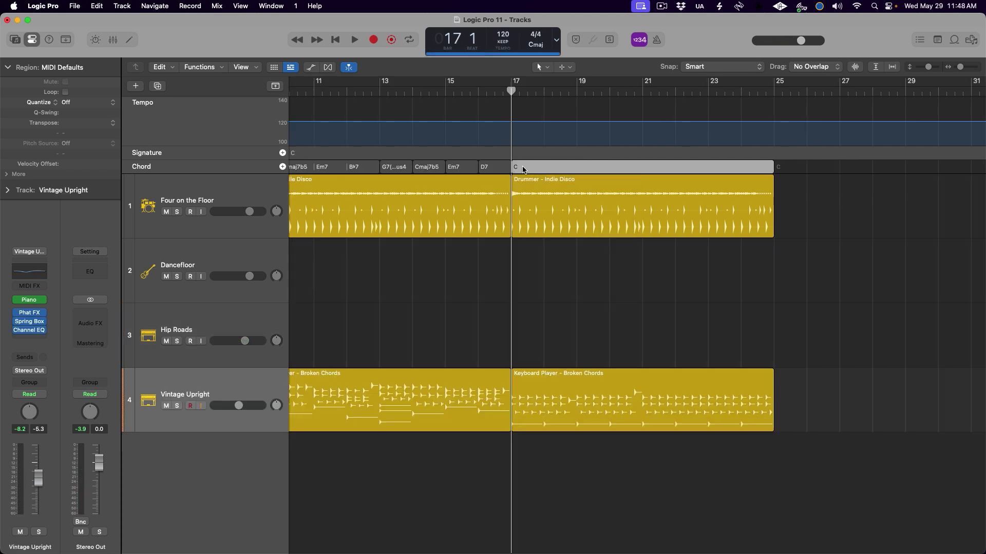
Step: Open the preset chord progressions for the C chord at bar 17 in the Chord track
right_click(524, 170)
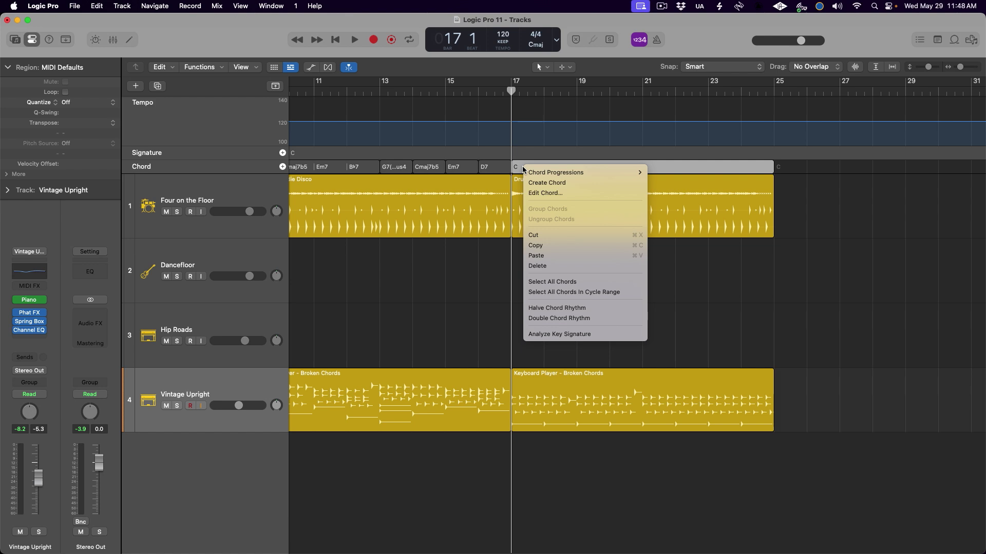
mouse_move(530, 174)
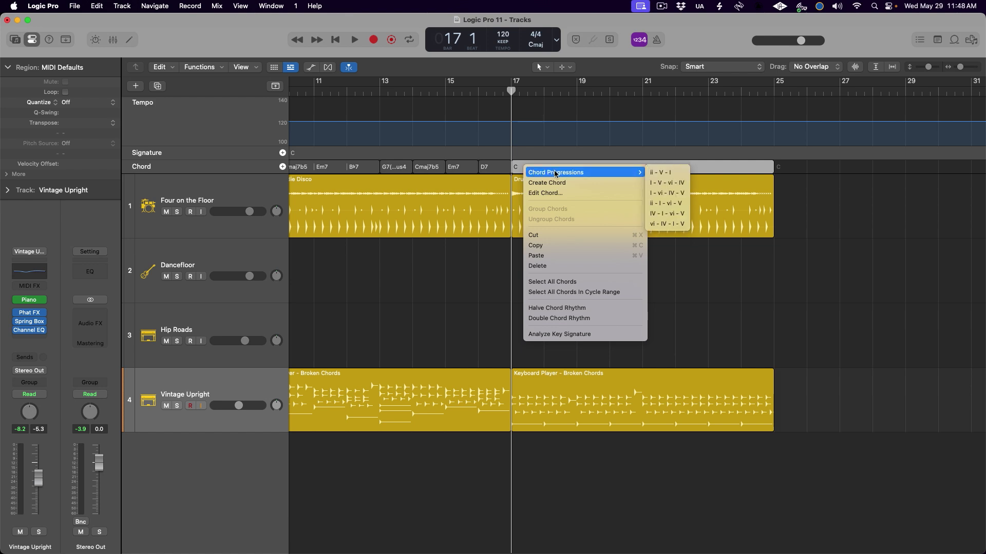
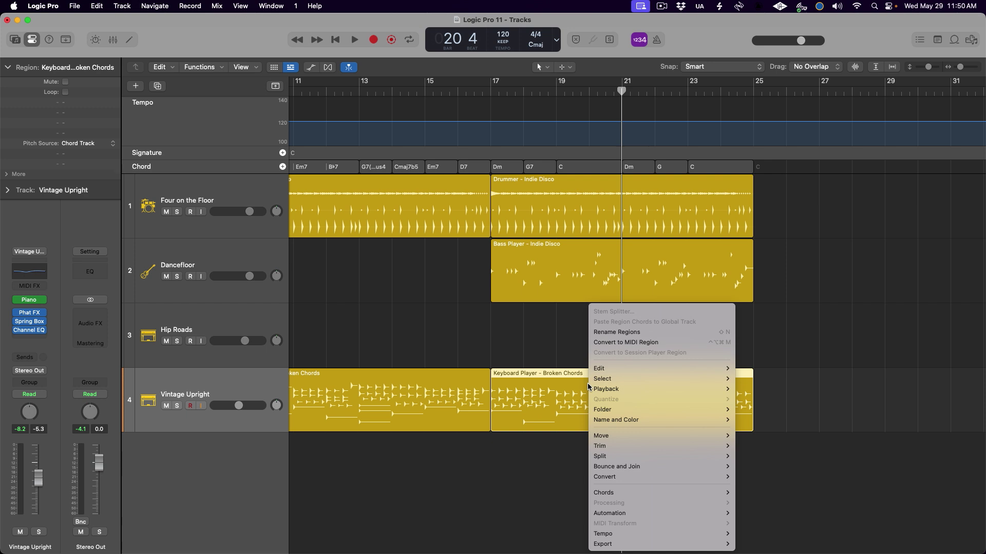
Step: Make the Broken Chords keyboard region at bar 17 follow its region chords, and deselect it
mouse_move(612, 494)
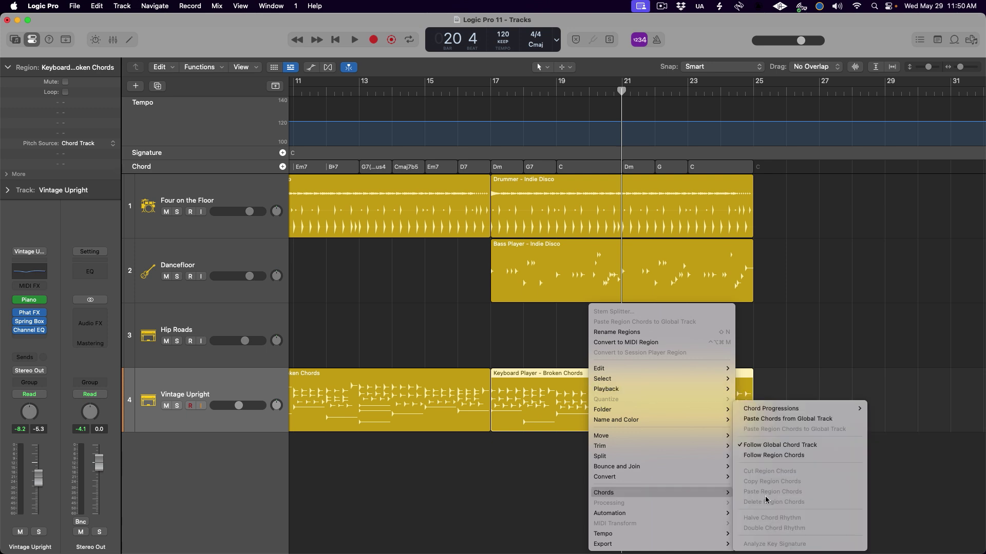
click(789, 455)
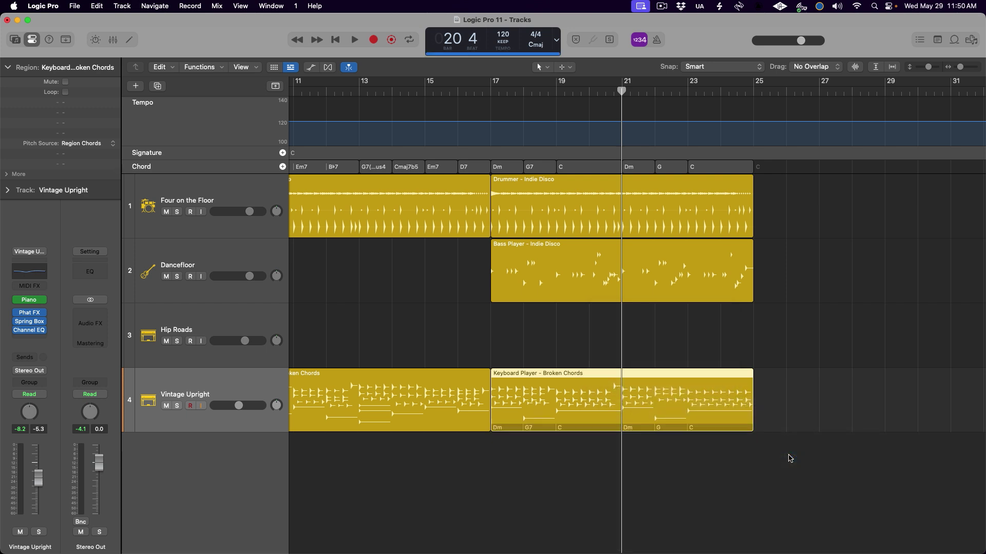
click(617, 353)
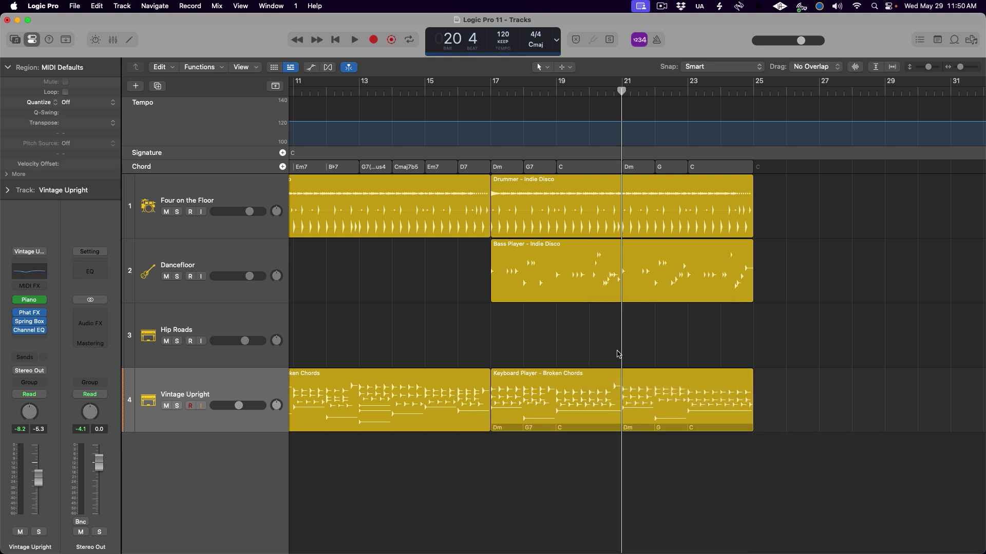
Step: Add the Blast Chiller Chorus Rhythm Guitar Apple Loop on a new track at bar 1
click(594, 91)
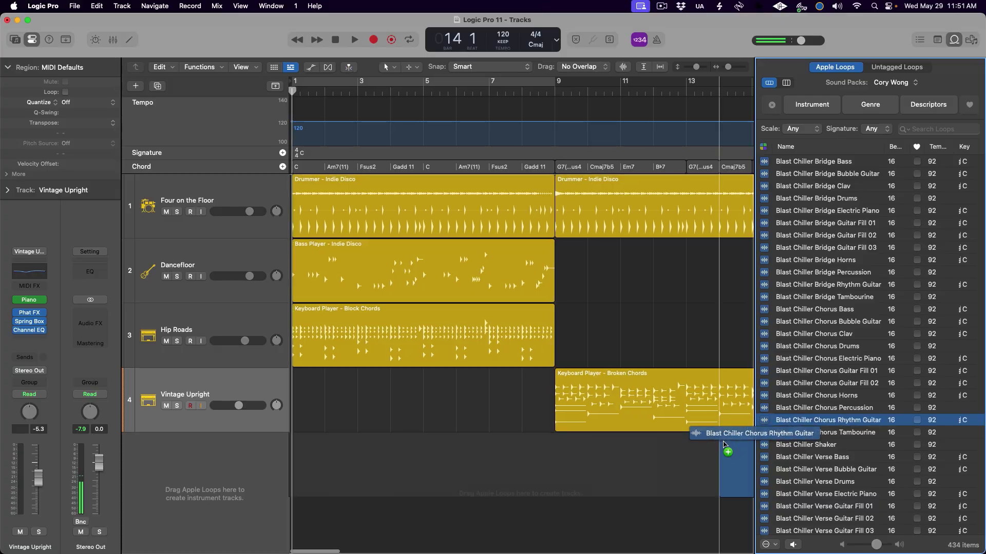
drag(726, 451, 303, 461)
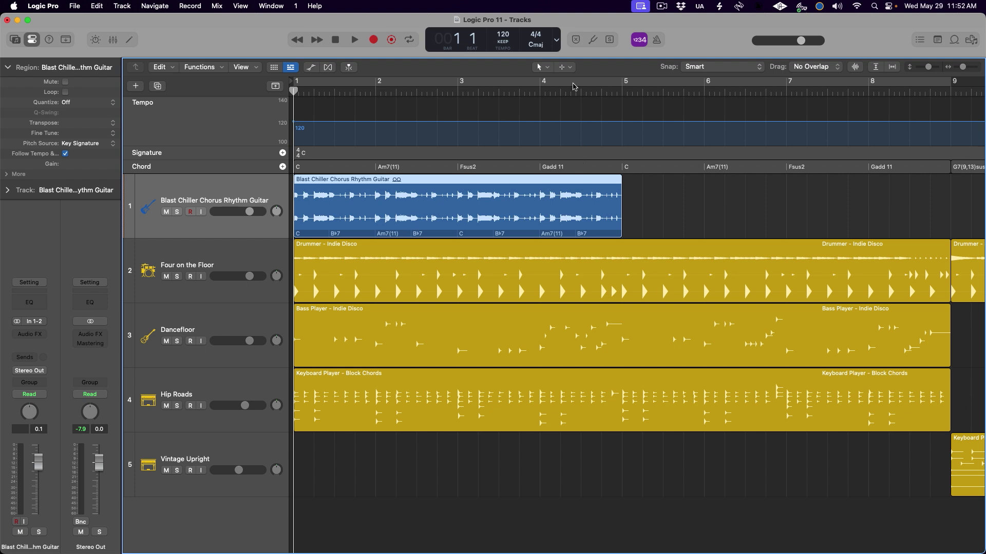
Step: Change the project key to F Major and transpose the chords to follow it
click(535, 45)
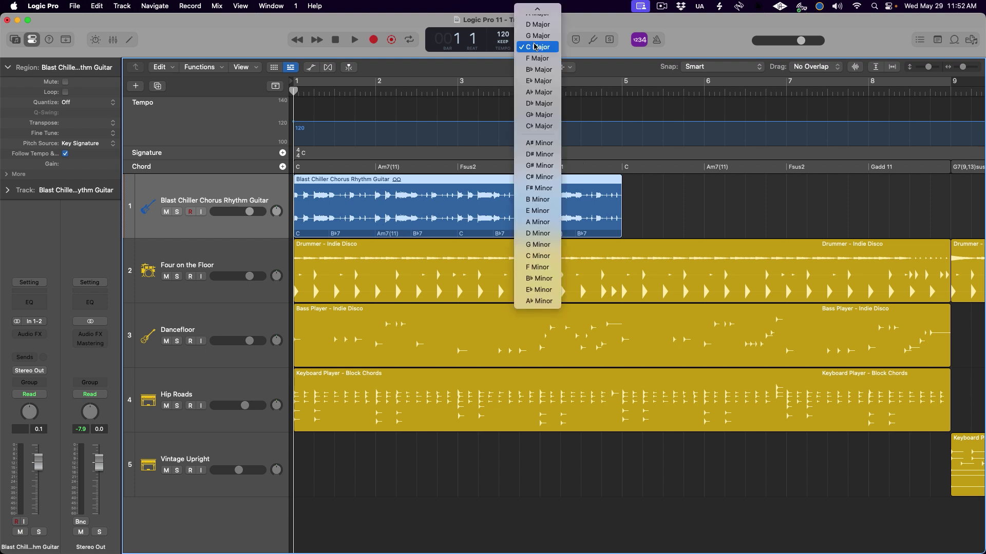
click(537, 58)
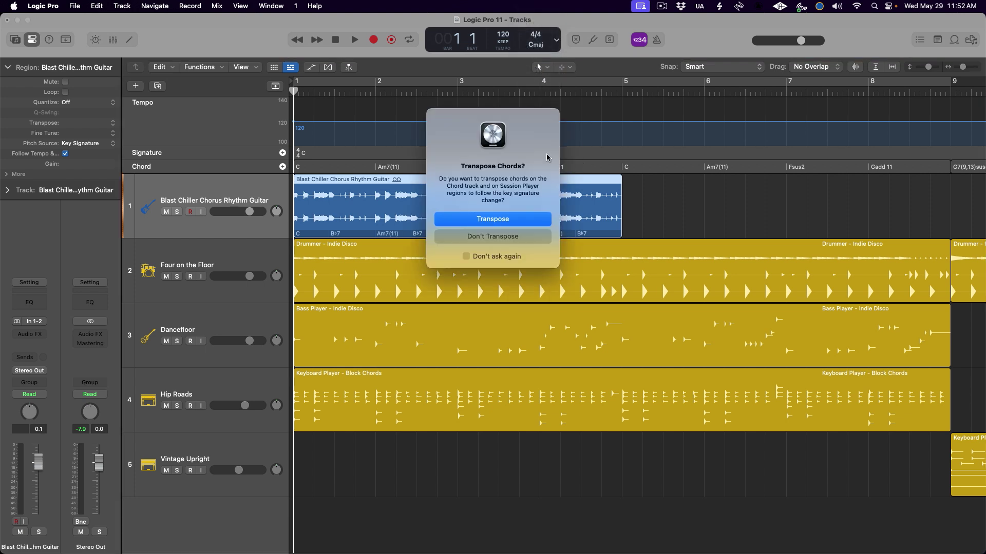
click(511, 215)
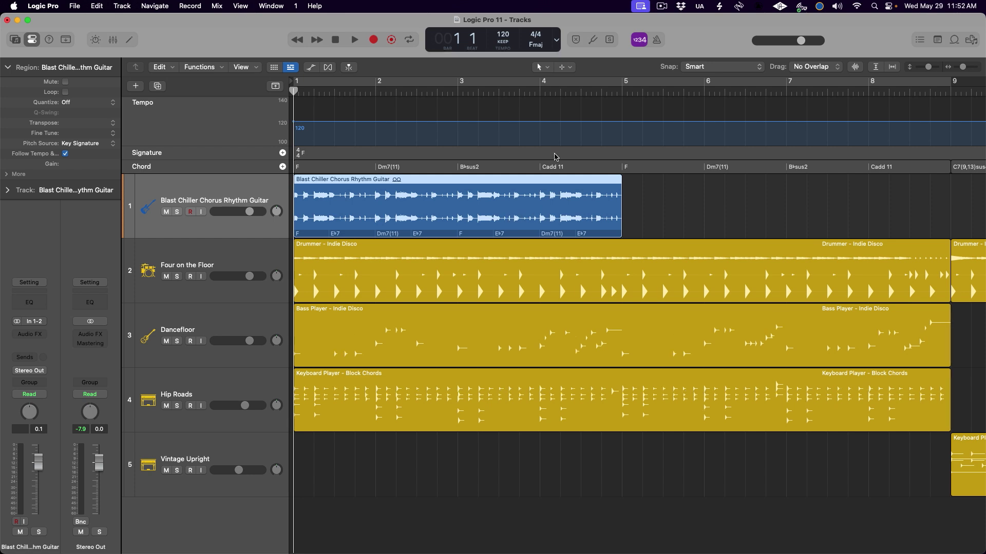
Step: Return the project key to C Major, transposing the chords with it
click(547, 50)
click(541, 34)
click(538, 223)
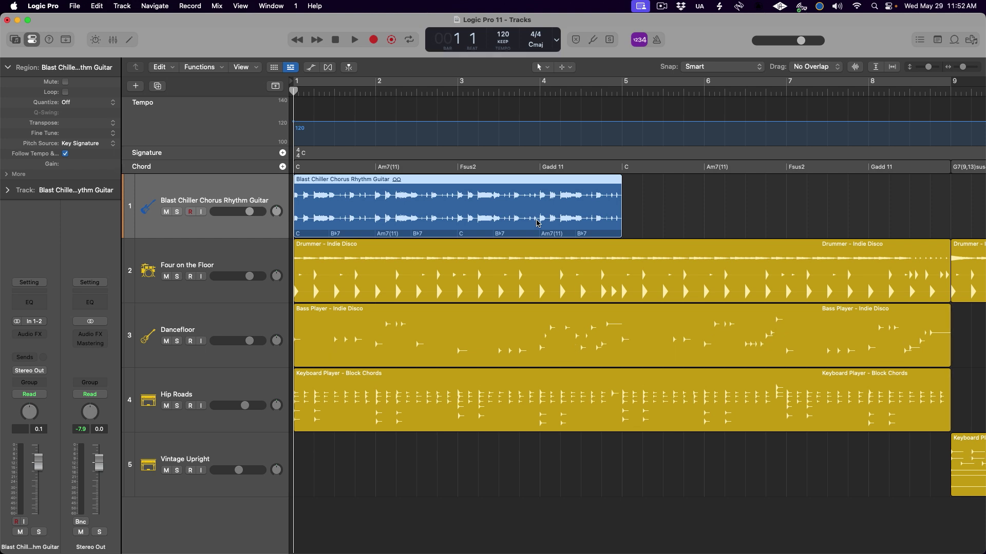
Step: Paste the Blast Chiller Chorus Rhythm Guitar loop's region chords to the global Chord track
right_click(417, 210)
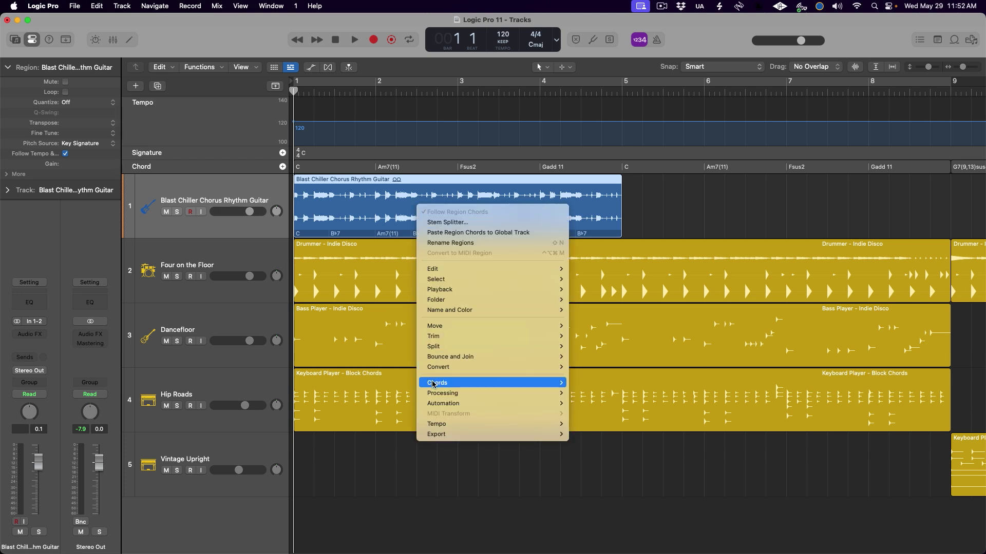
mouse_move(476, 385)
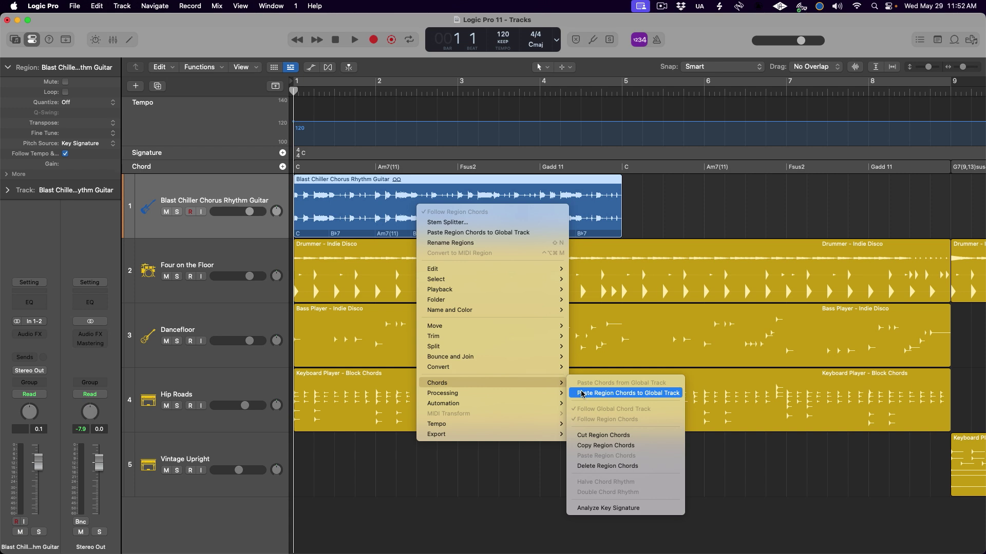
click(654, 396)
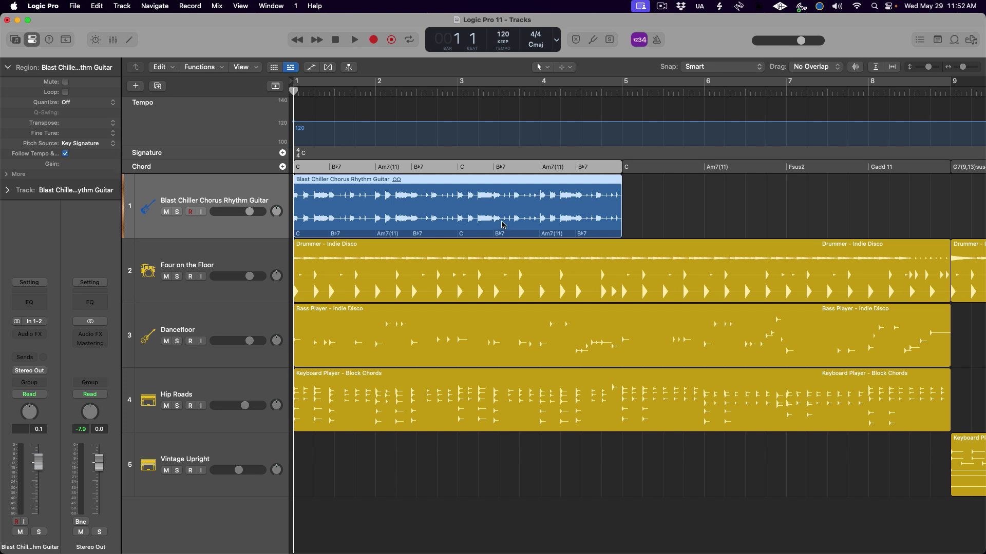
Step: Repeat the guitar loop and its pasted chords at bar 5, and play the section from bar 1 with cycle on
click(659, 170)
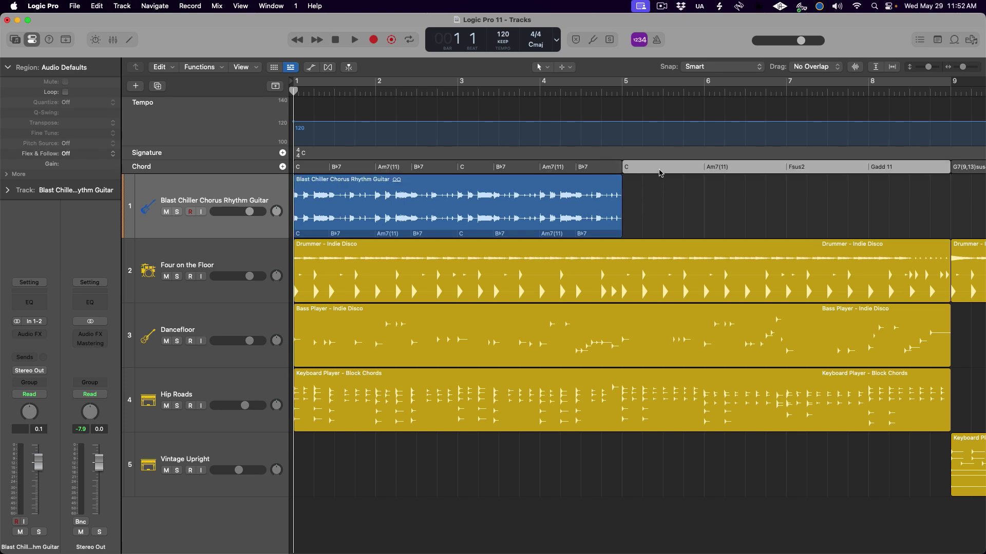
click(613, 167)
key(cmd+r)
click(336, 85)
key(space)
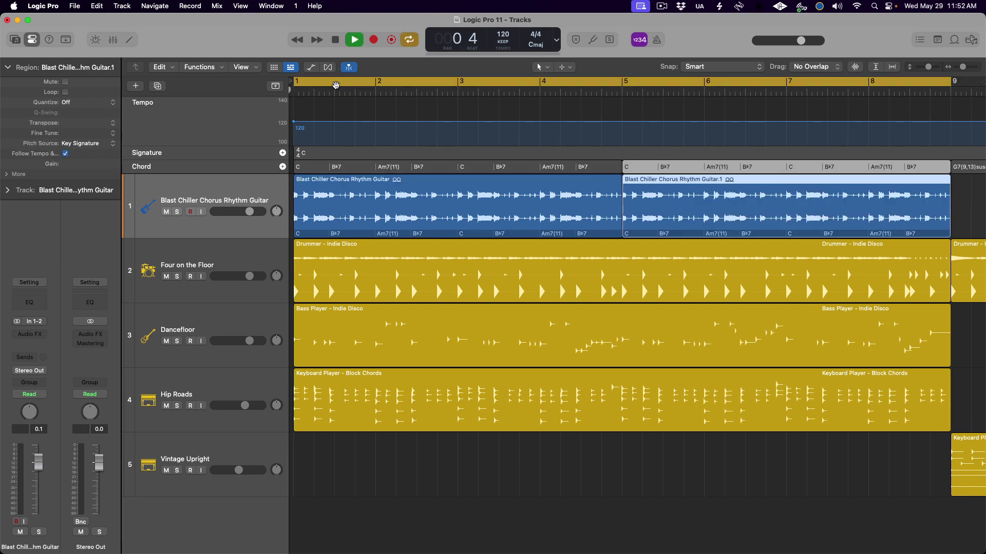
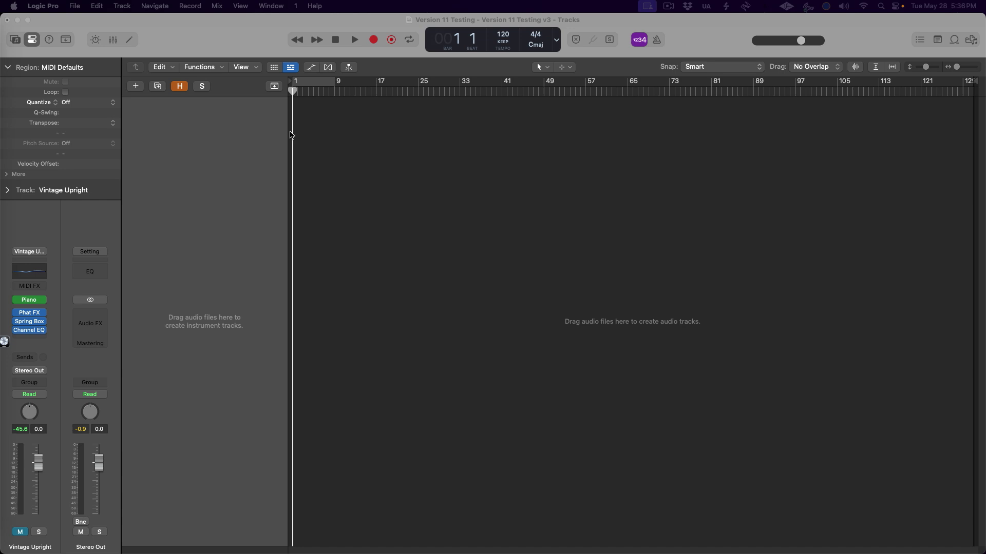
Step: Import the audio file 10_The Only Way_1 at bar 1 on a new track and audition its opening and the section around bar 32
drag(290, 135, 290, 135)
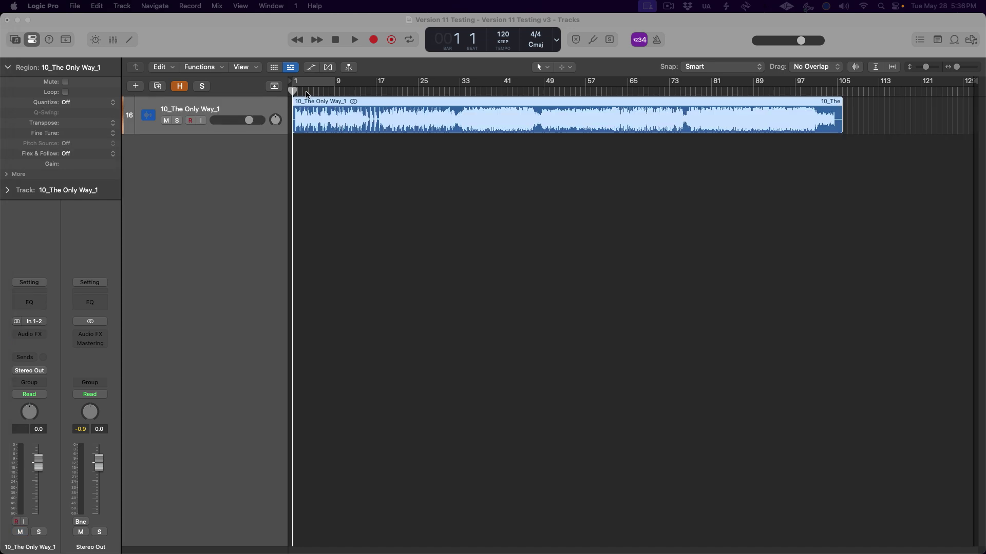
click(295, 21)
key(space)
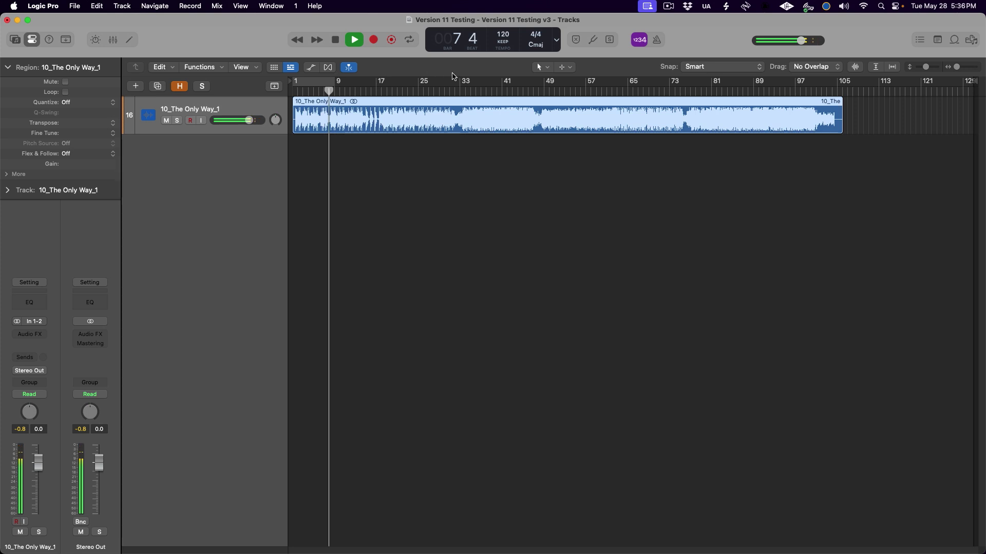
click(455, 90)
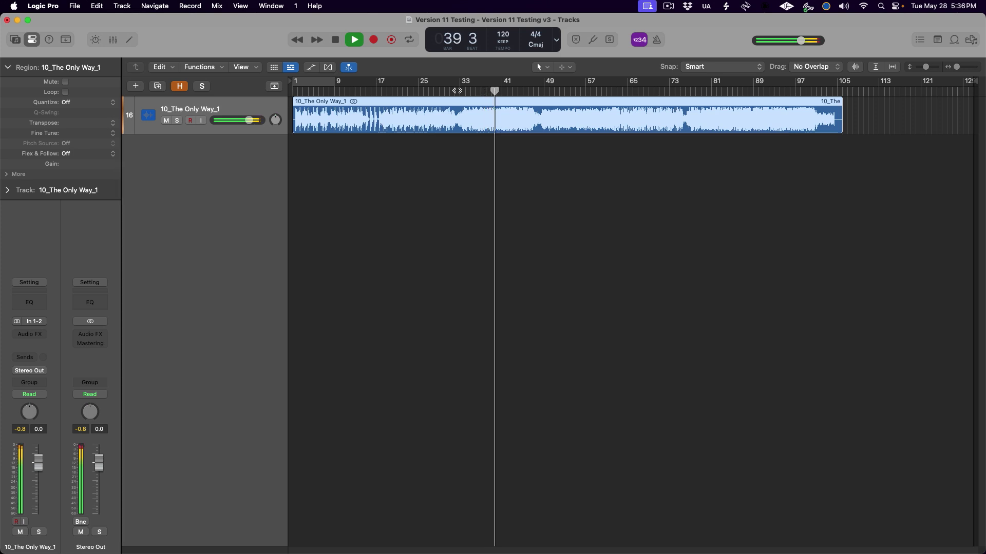
key(space)
Step: Split the 10_The Only Way_1 region into Vocals, Drums, Bass and Other stems with Stem Splitter
right_click(460, 110)
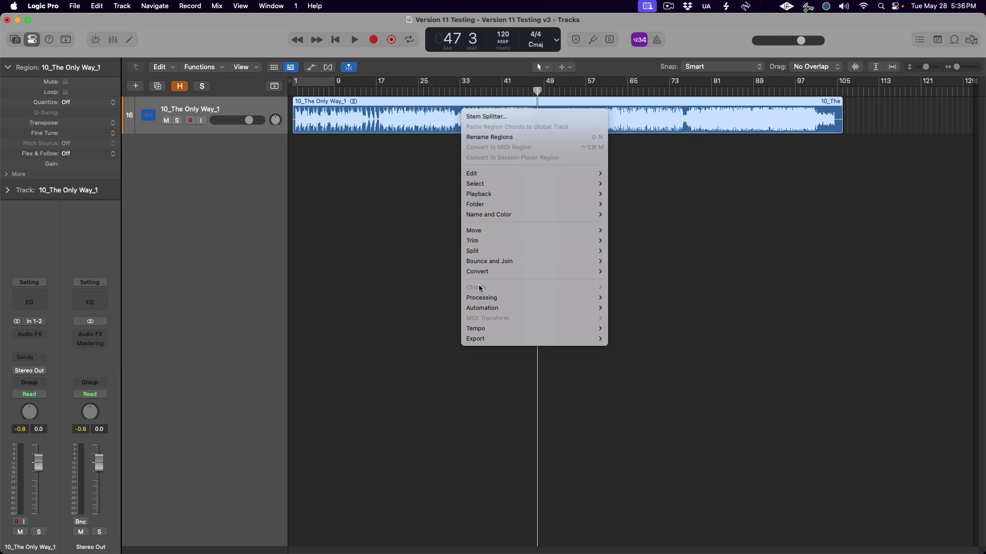
mouse_move(479, 299)
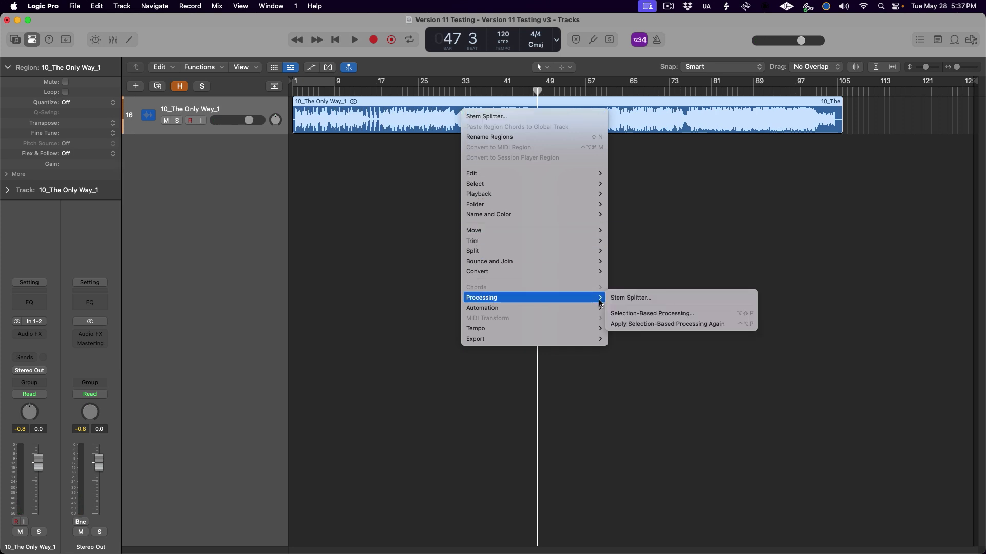
click(634, 298)
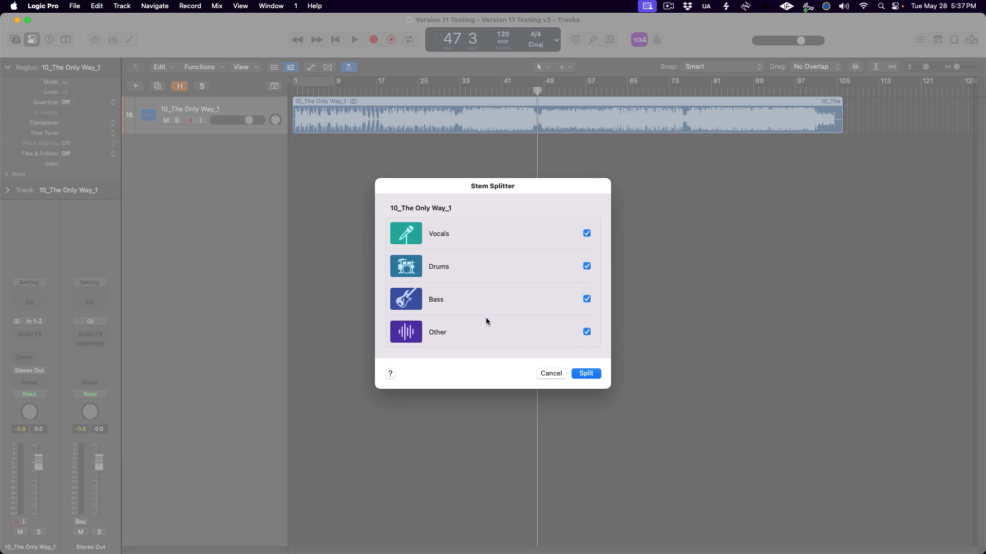
click(586, 373)
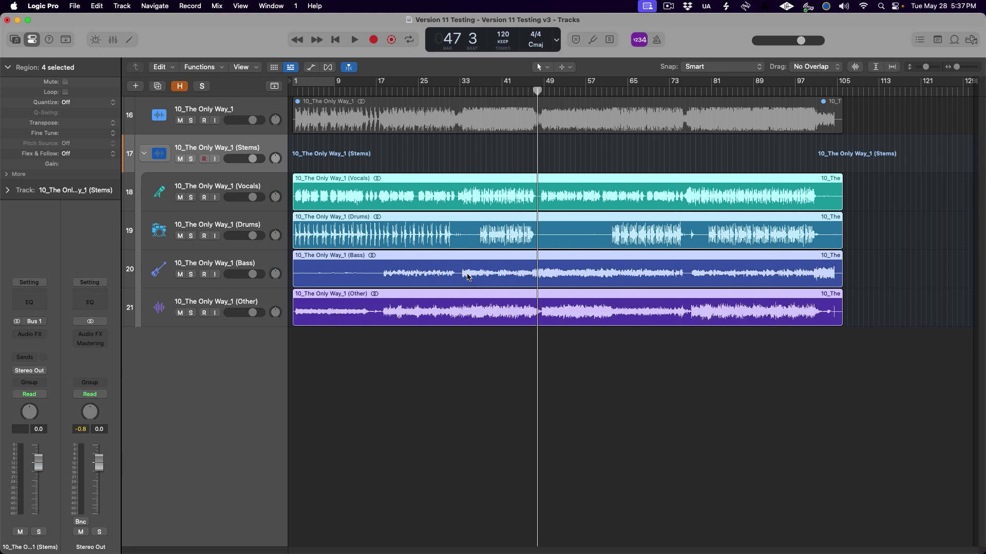
Step: Play the song from bar 1, soloing the Vocals, Drums, Bass and Other stems one after another
drag(305, 91, 290, 91)
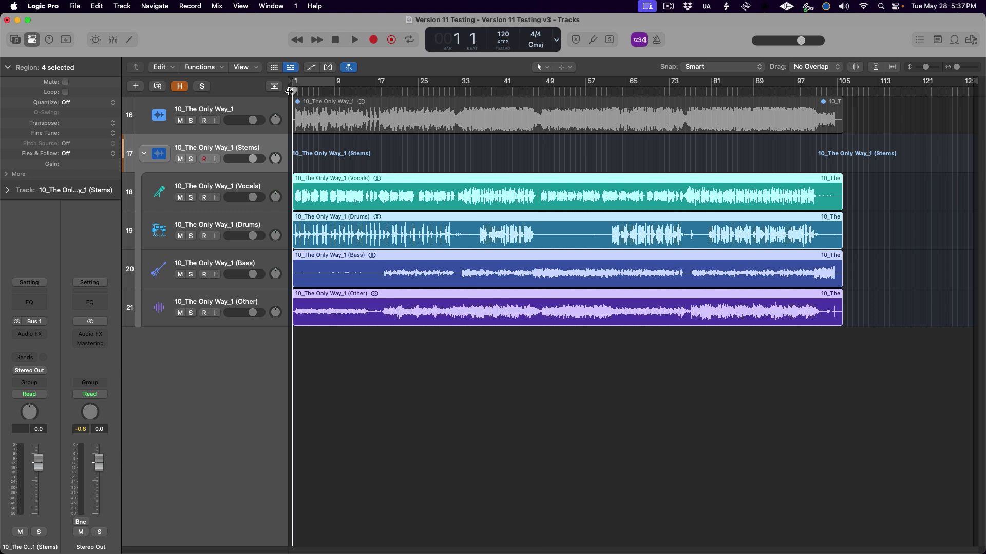
click(191, 198)
key(space)
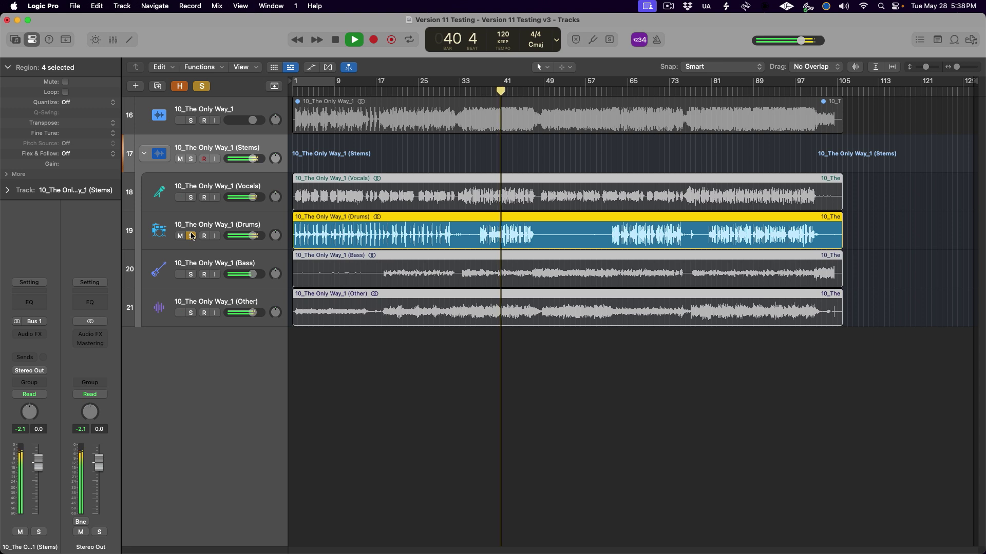
click(191, 275)
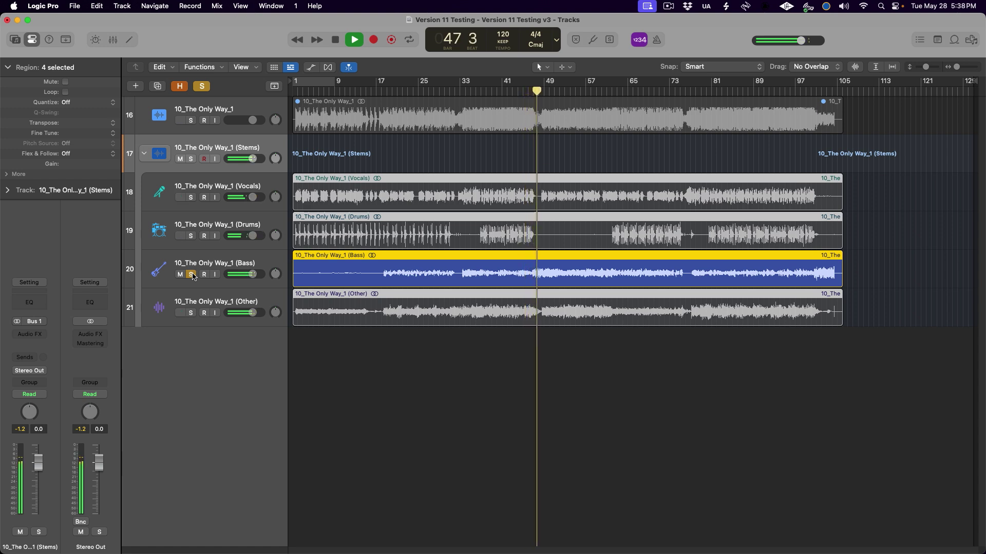
click(190, 314)
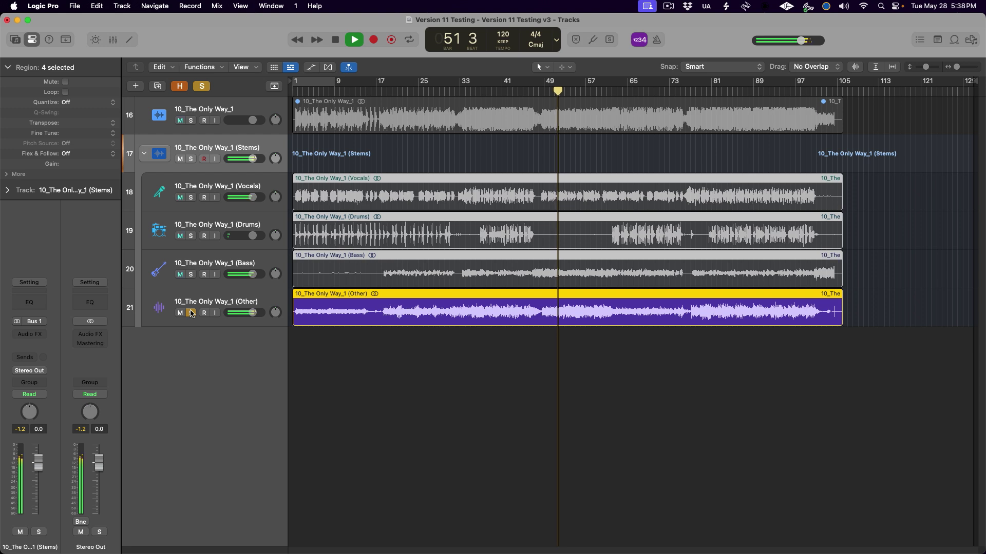